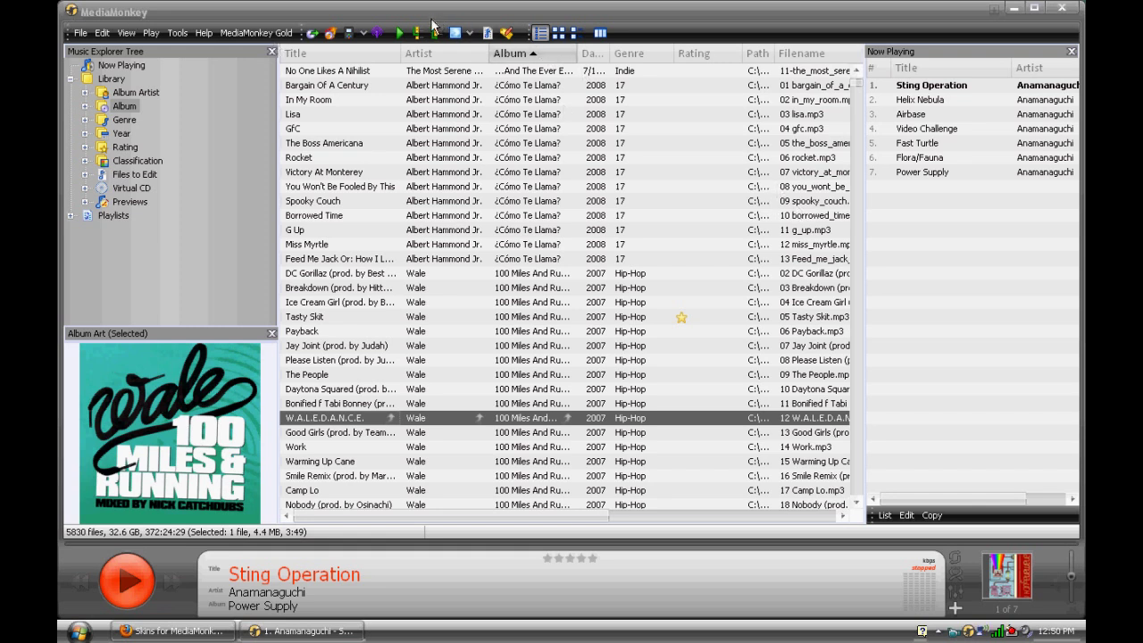
Step: Select VitreousBlue on the Skin page of Tools > Options and confirm it
{"action": "left_click", "coordinate": [73, 34]}
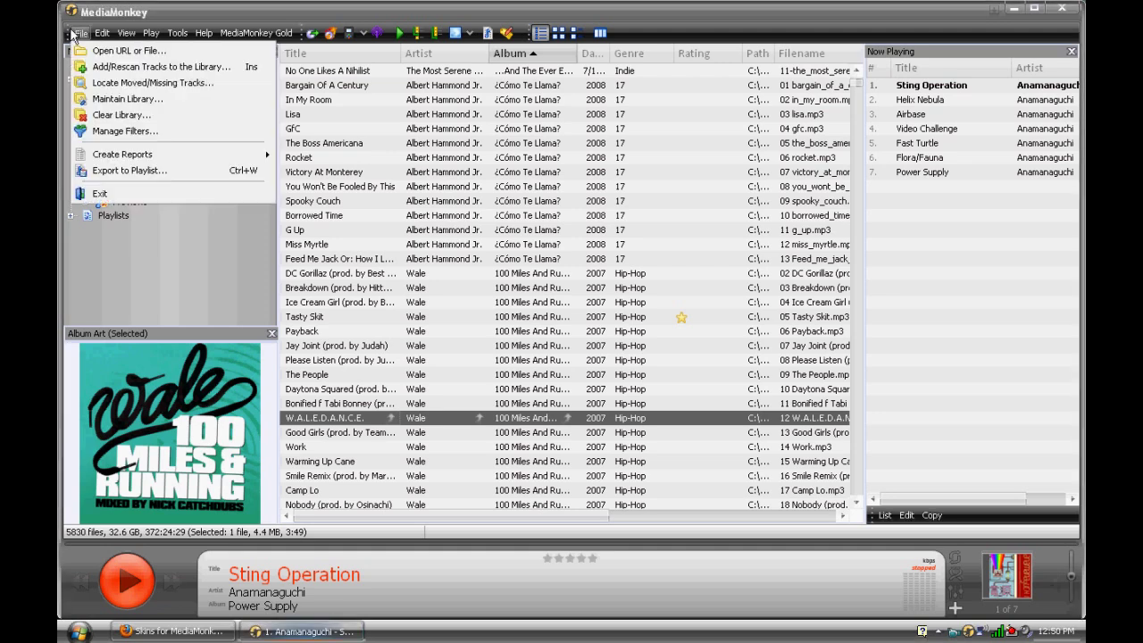
{"action": "mouse_move", "coordinate": [178, 33]}
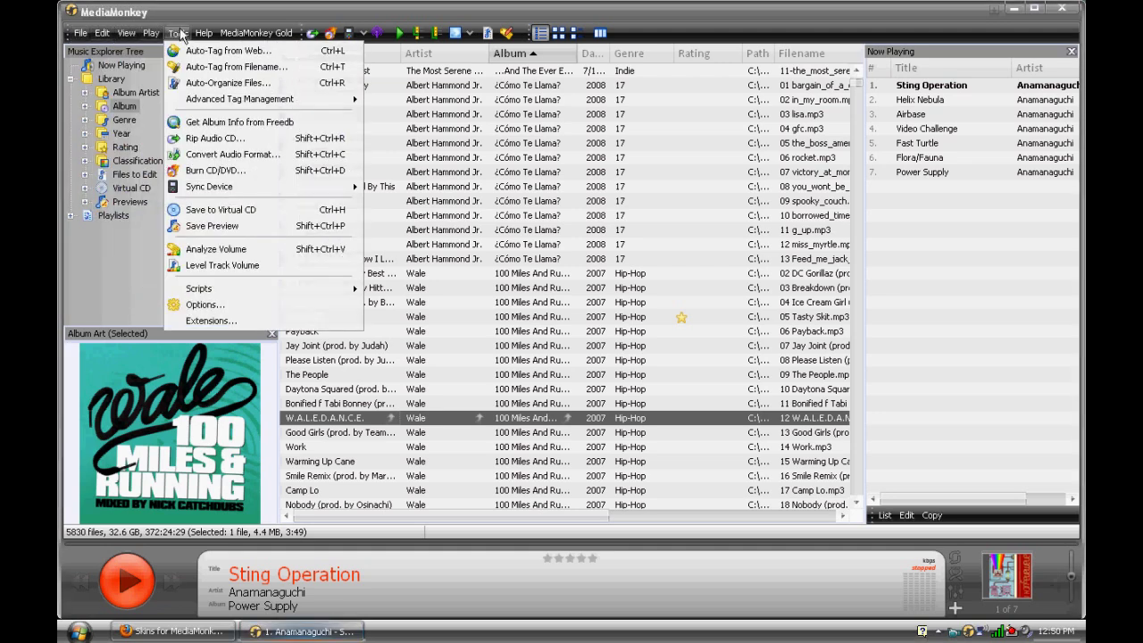
{"action": "left_click", "coordinate": [210, 305]}
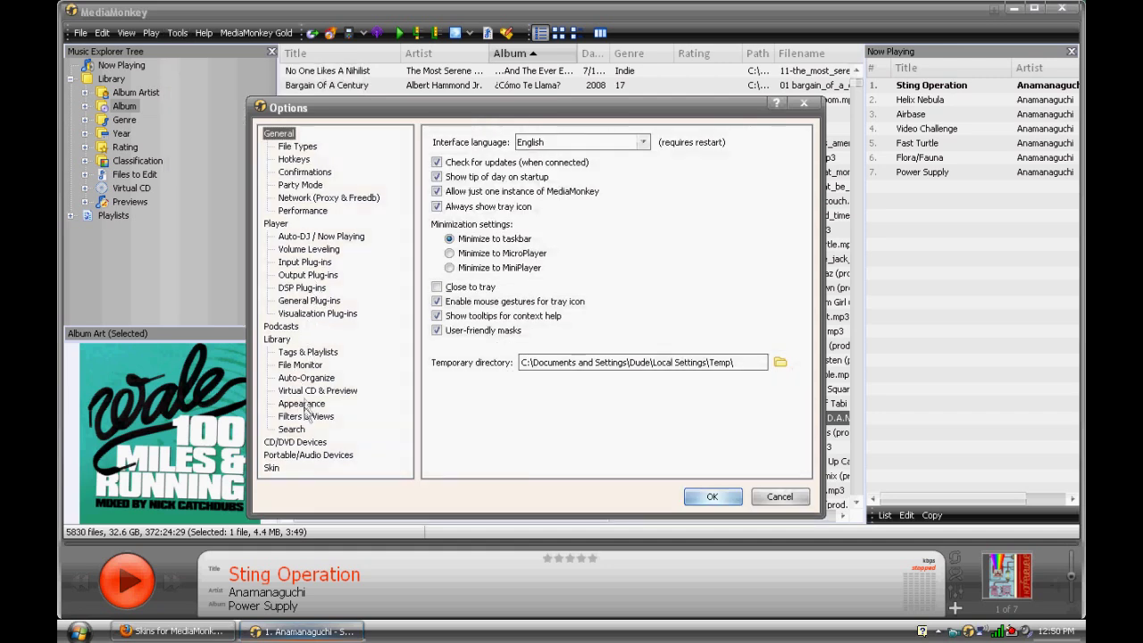
{"action": "left_click", "coordinate": [273, 470]}
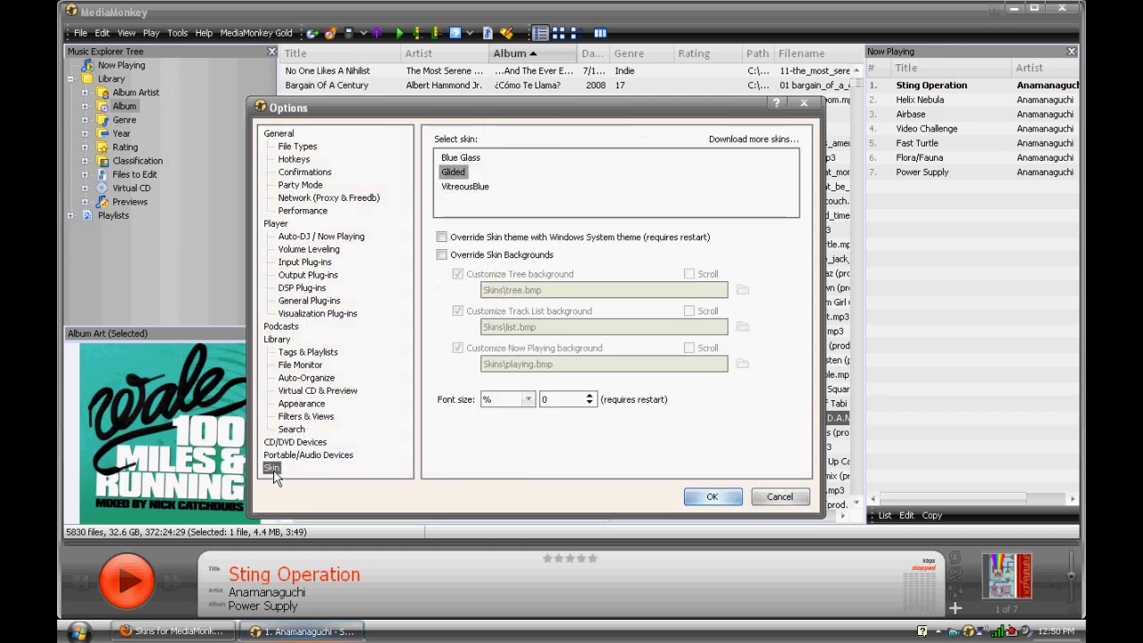
{"action": "left_click", "coordinate": [460, 157]}
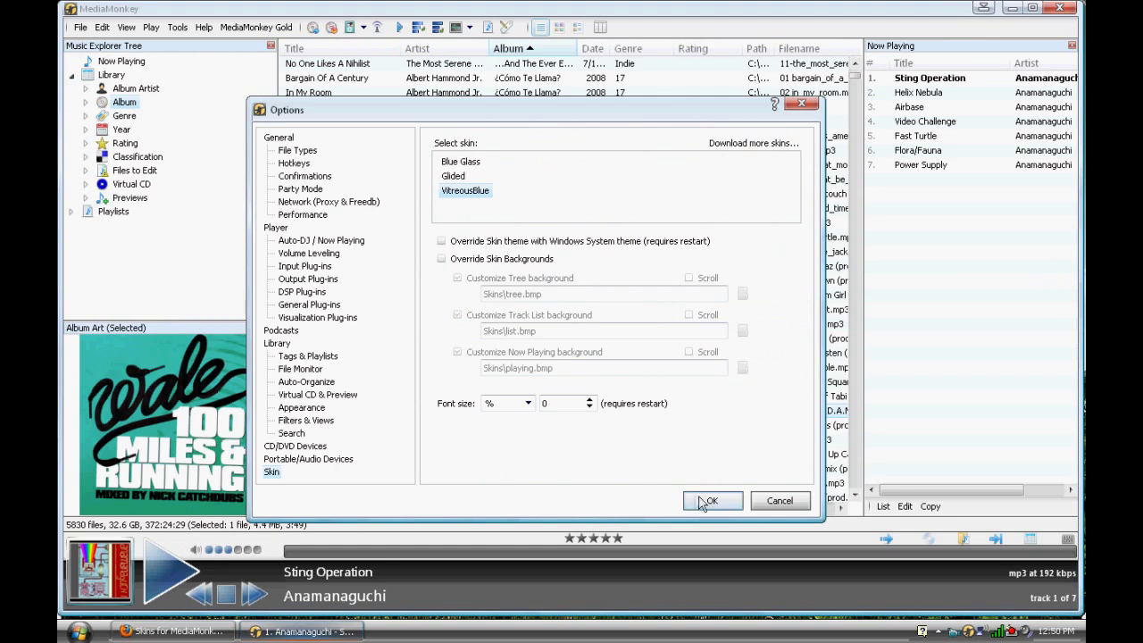
{"action": "left_click", "coordinate": [723, 503]}
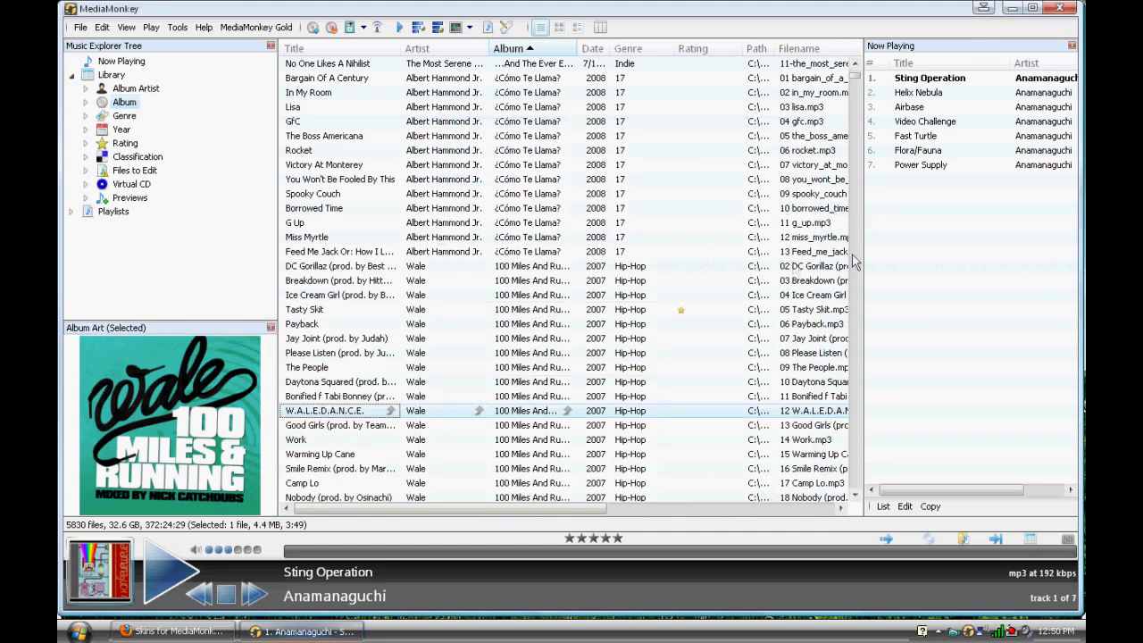
{"action": "left_click", "coordinate": [983, 9]}
Step: Shrink MediaMonkey to the MicroPlayer and scroll the Firefox skins wiki to NoHitter151's skins
{"action": "left_click", "coordinate": [906, 38]}
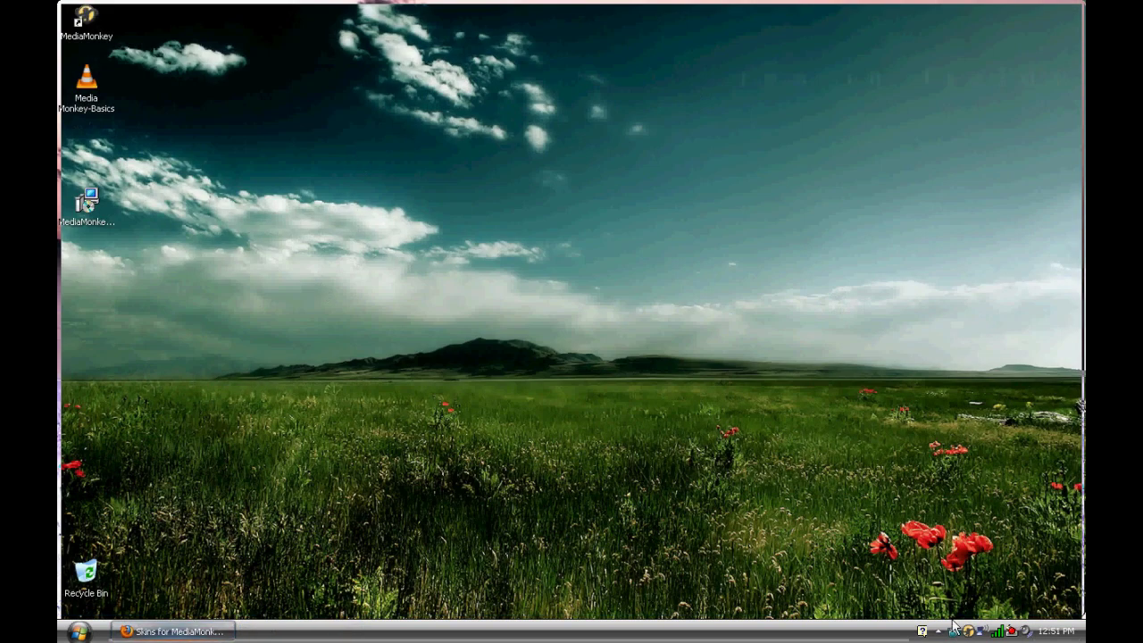
{"action": "left_click", "coordinate": [172, 633]}
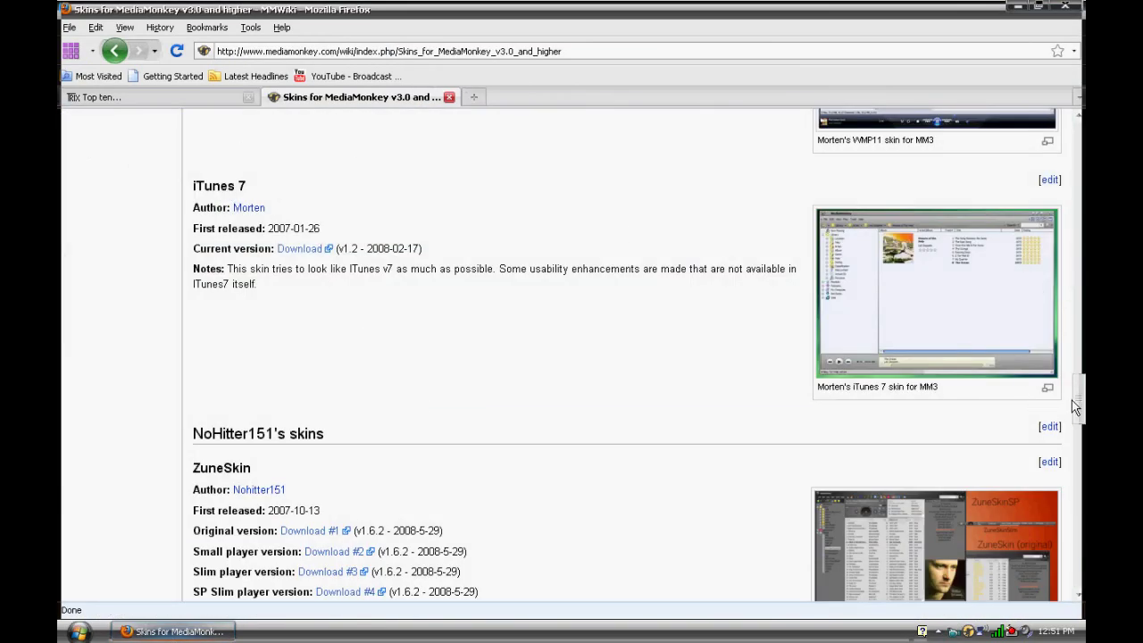
{"action": "left_click_drag", "start_coordinate": [1076, 400], "coordinate": [1076, 147]}
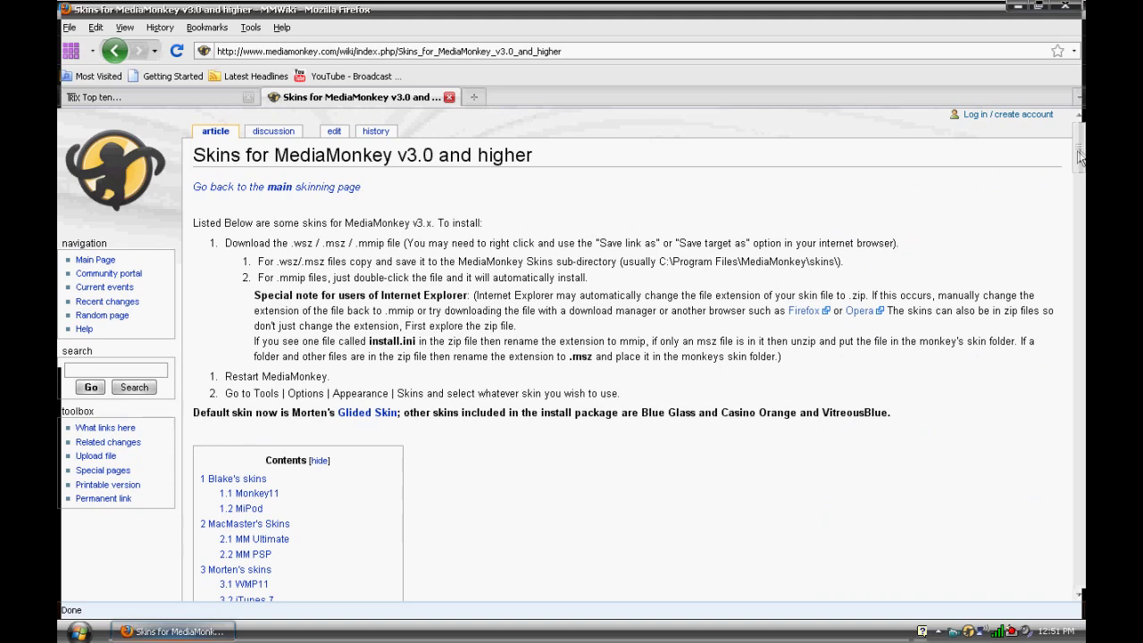
{"action": "left_click_drag", "start_coordinate": [1079, 157], "coordinate": [1069, 432]}
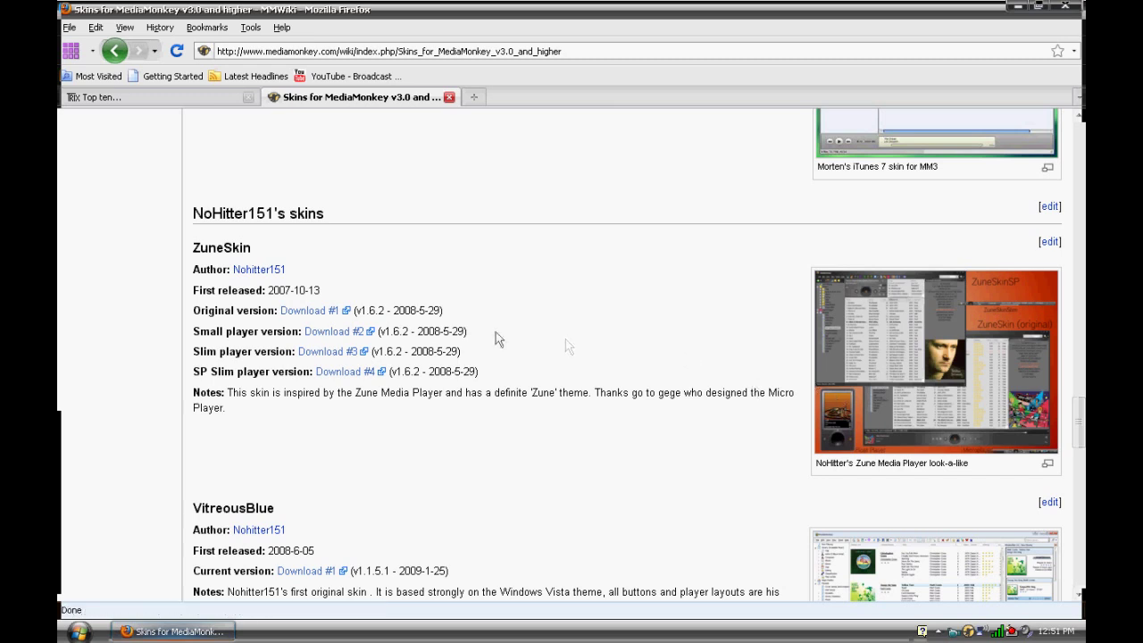
Step: Download the ZuneSkin.mmip file from the wiki's ZuneSkin Download #1 link
{"action": "left_click", "coordinate": [312, 311]}
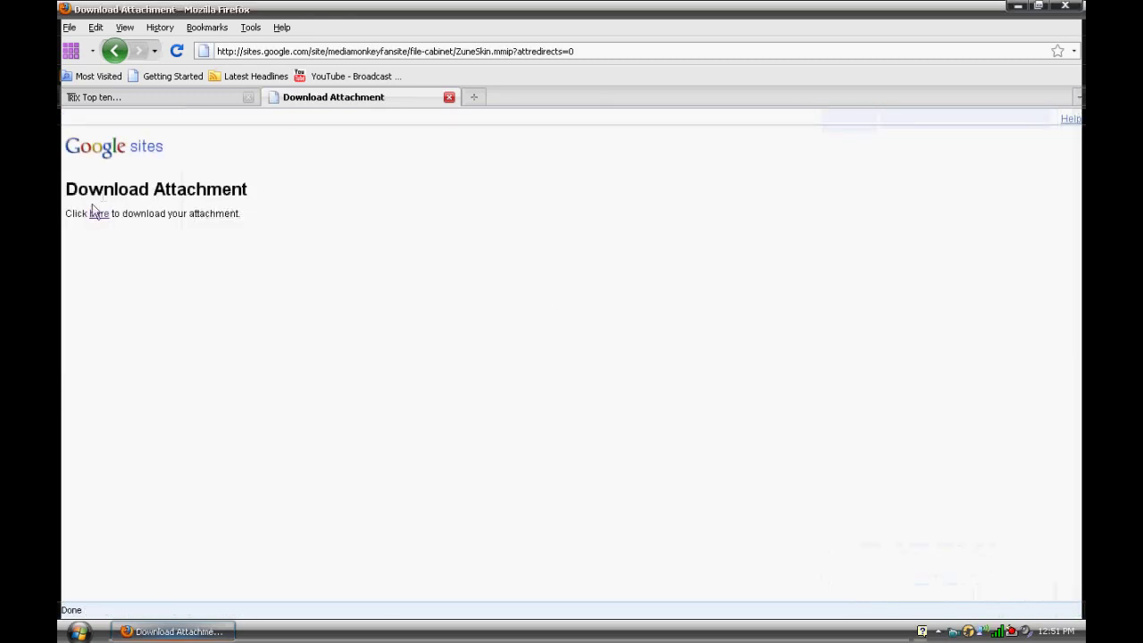
{"action": "left_click", "coordinate": [99, 214]}
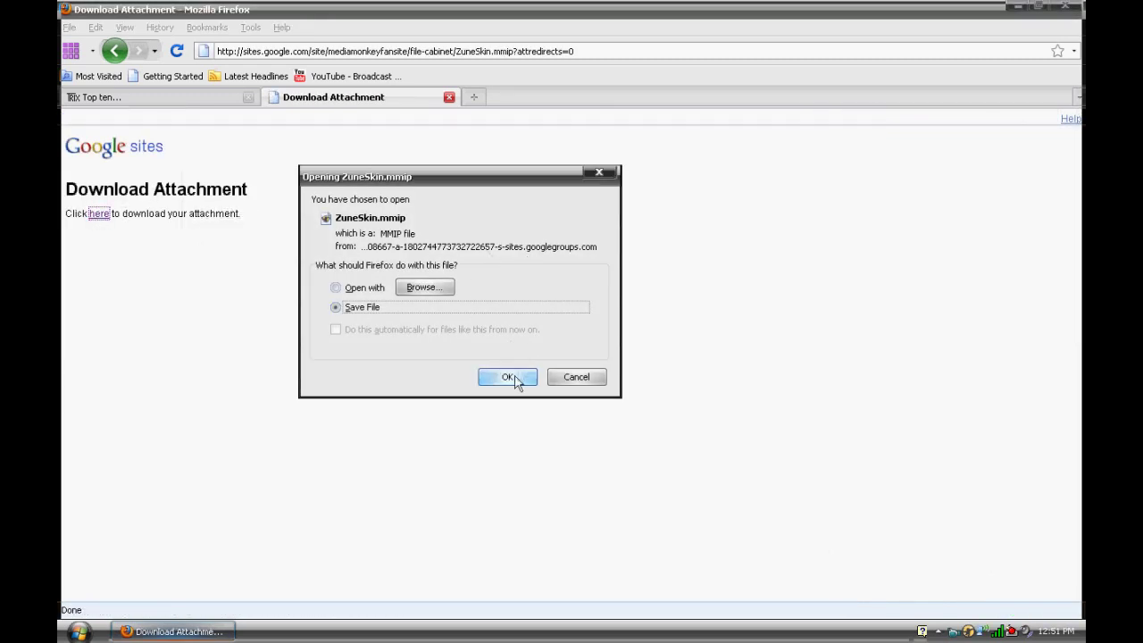
{"action": "left_click", "coordinate": [516, 380]}
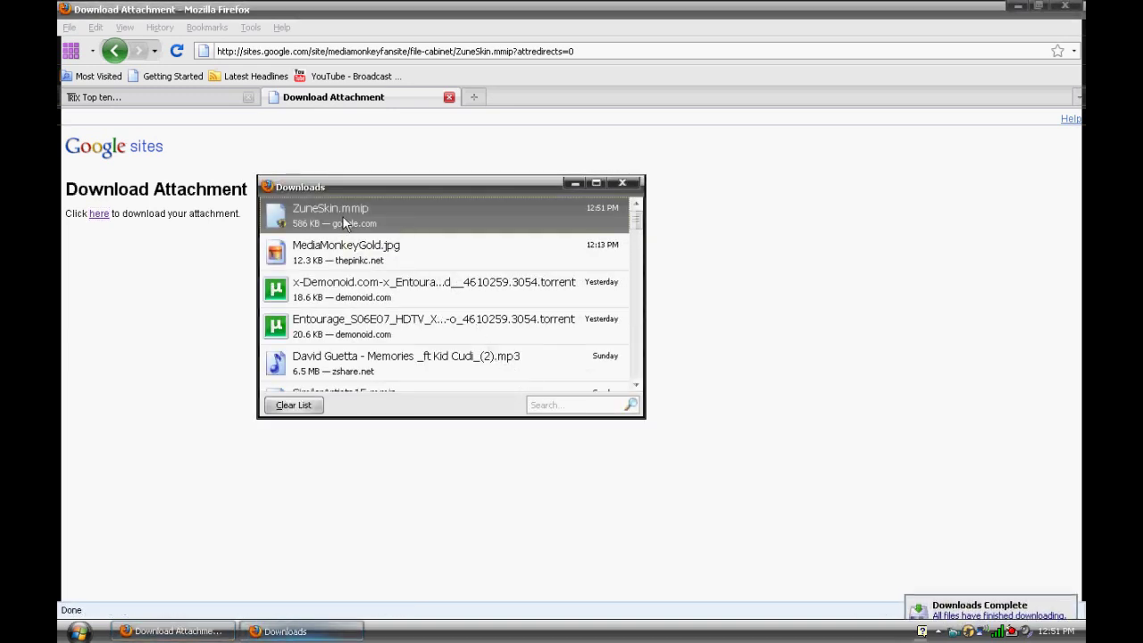
Step: Install ZuneSkin.mmip as Zune Skin 1.6.2 and restore MediaMonkey's full window
{"action": "double_click", "coordinate": [393, 217]}
{"action": "left_click", "coordinate": [526, 398]}
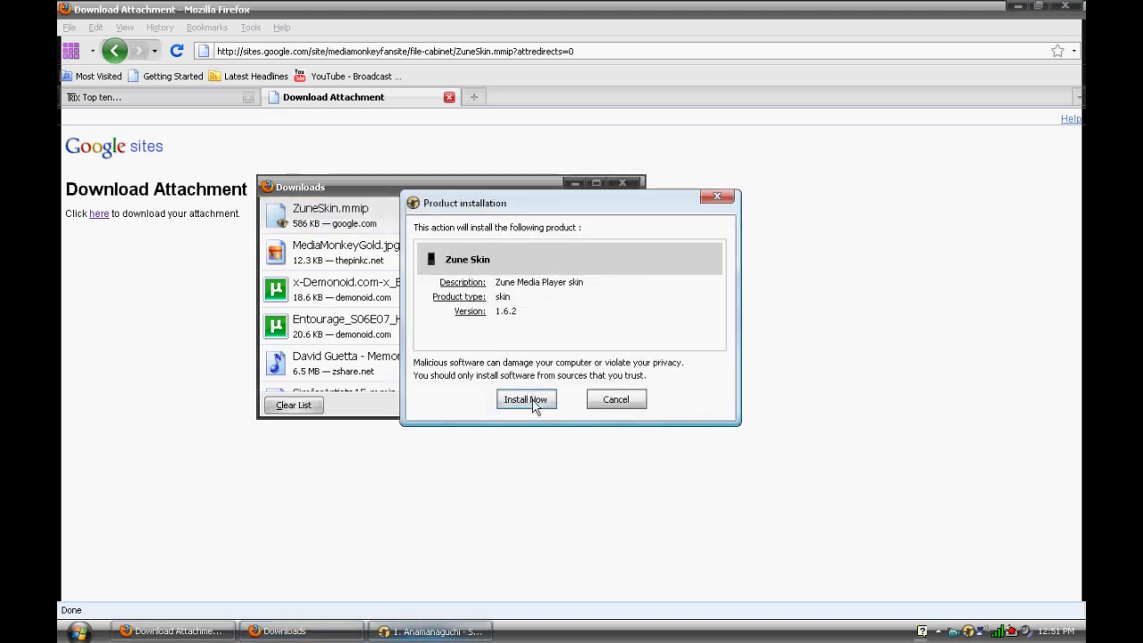
{"action": "left_click", "coordinate": [558, 352]}
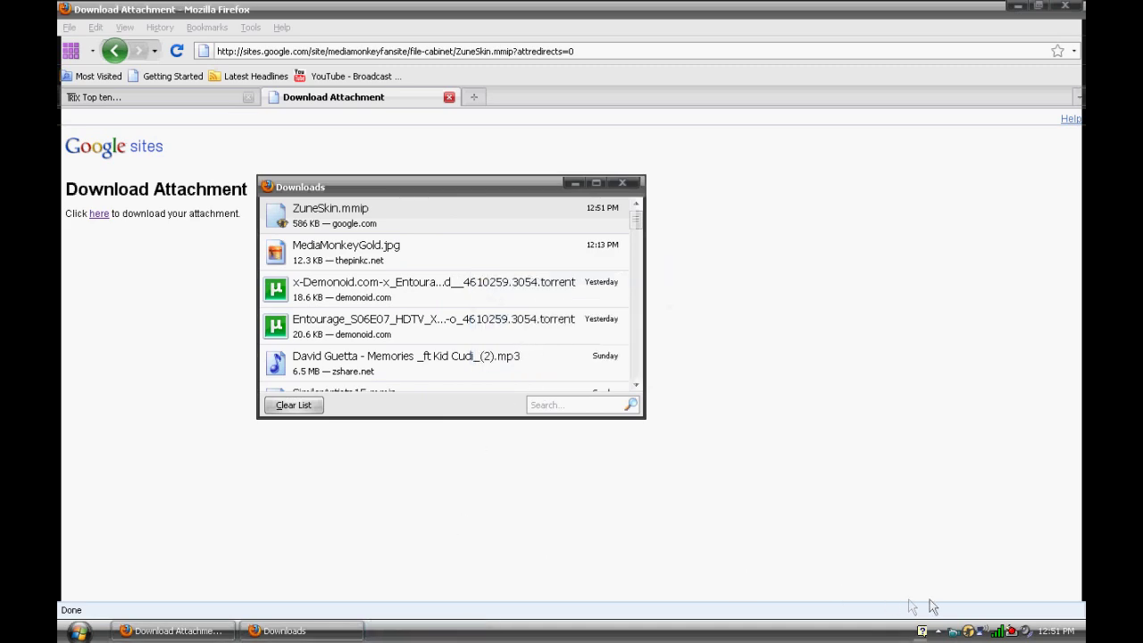
{"action": "left_click", "coordinate": [969, 632]}
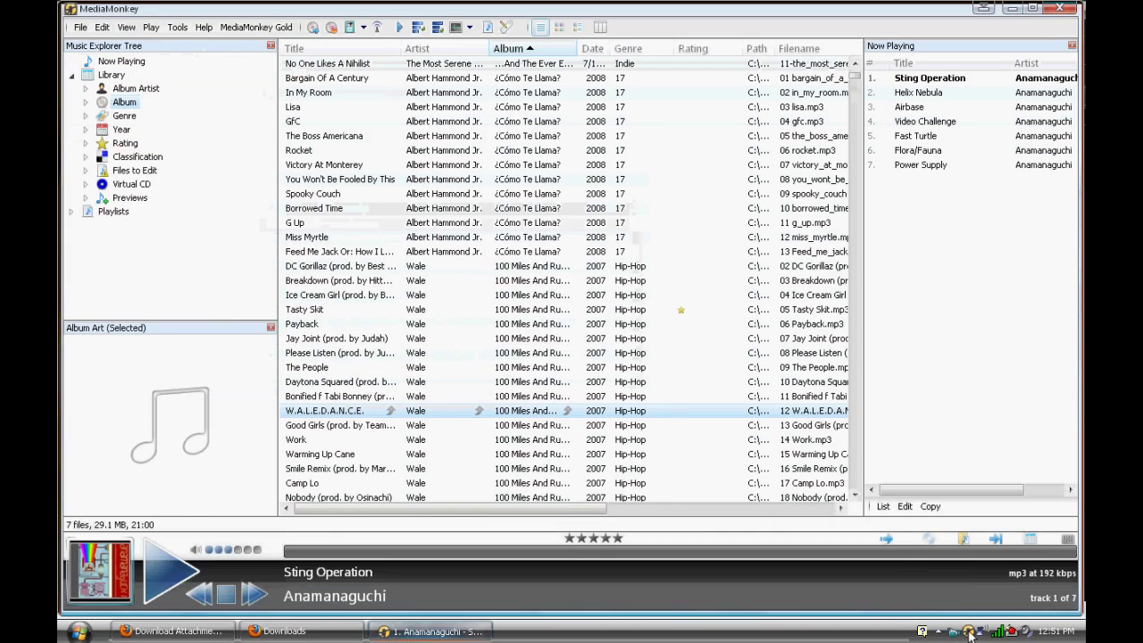
Step: Choose ZuneSkin on the Skin page of Tools > Options and confirm it
{"action": "left_click", "coordinate": [79, 30]}
{"action": "mouse_move", "coordinate": [178, 27]}
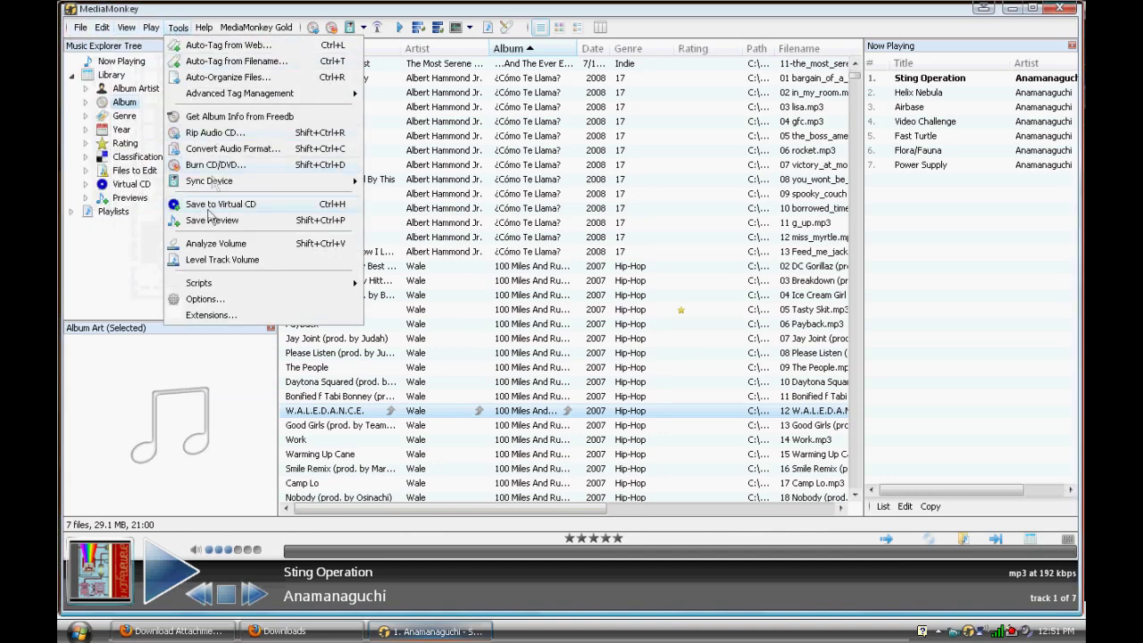
{"action": "left_click", "coordinate": [205, 299]}
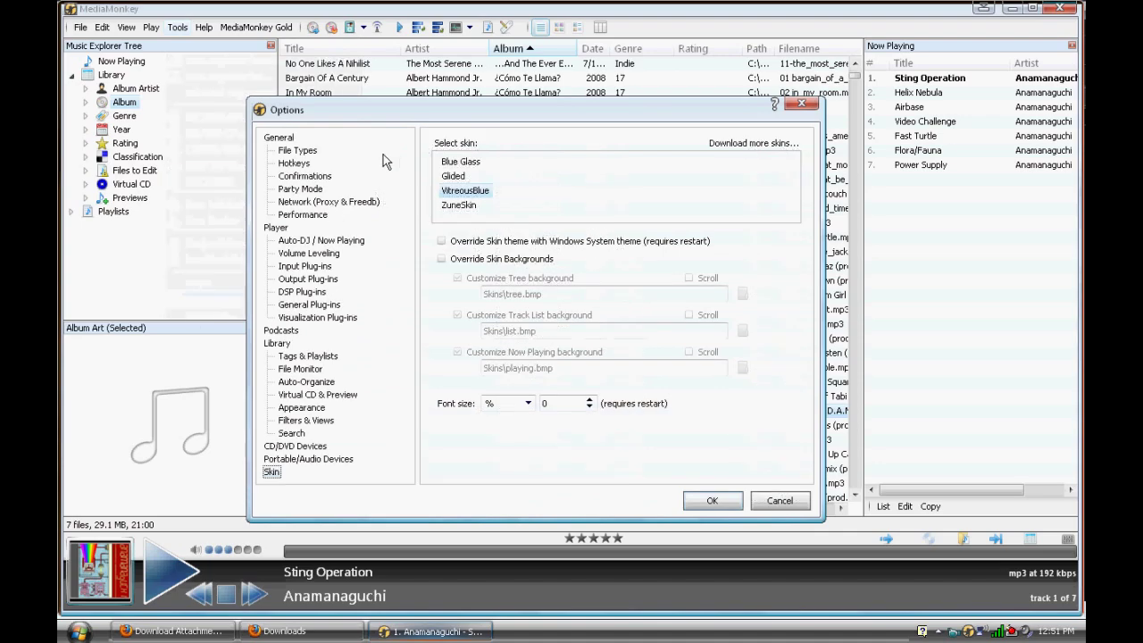
{"action": "left_click", "coordinate": [461, 207]}
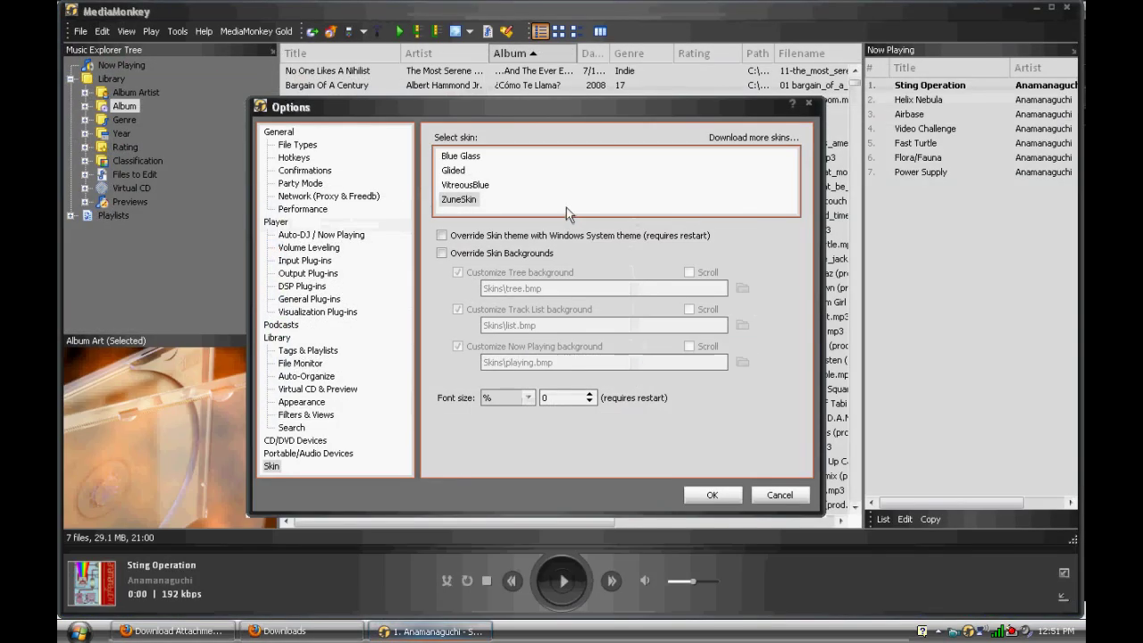
{"action": "left_click", "coordinate": [712, 495]}
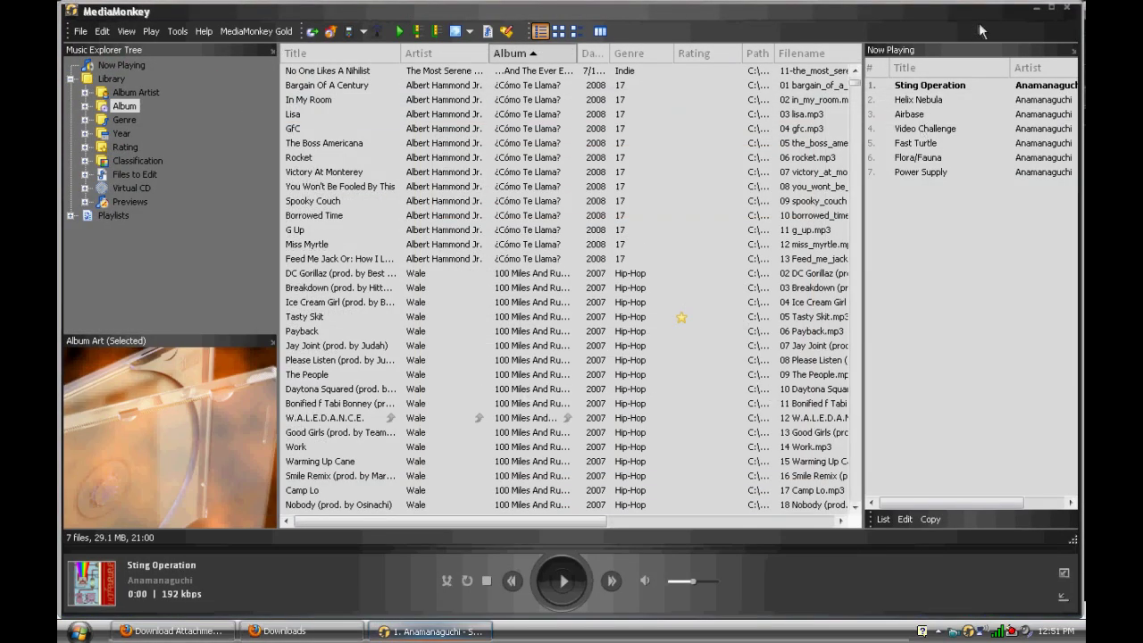
Step: Change MediaMonkey to the MiniPlayer and drag it up over the downloads list
{"action": "right_click", "coordinate": [663, 17]}
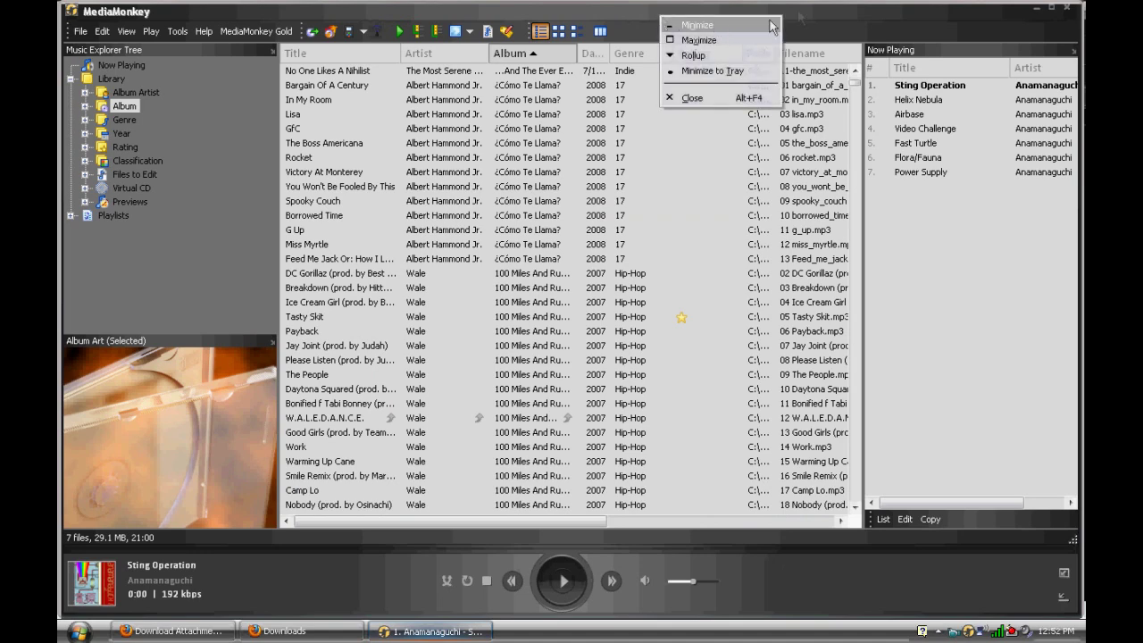
{"action": "left_click", "coordinate": [693, 55]}
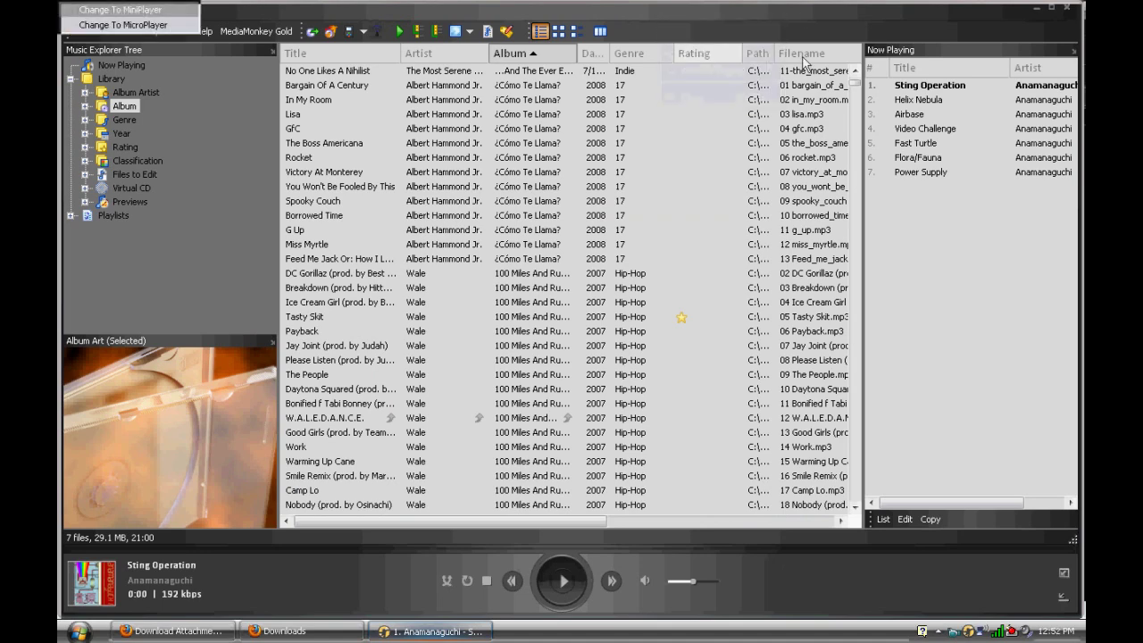
{"action": "left_click", "coordinate": [122, 25]}
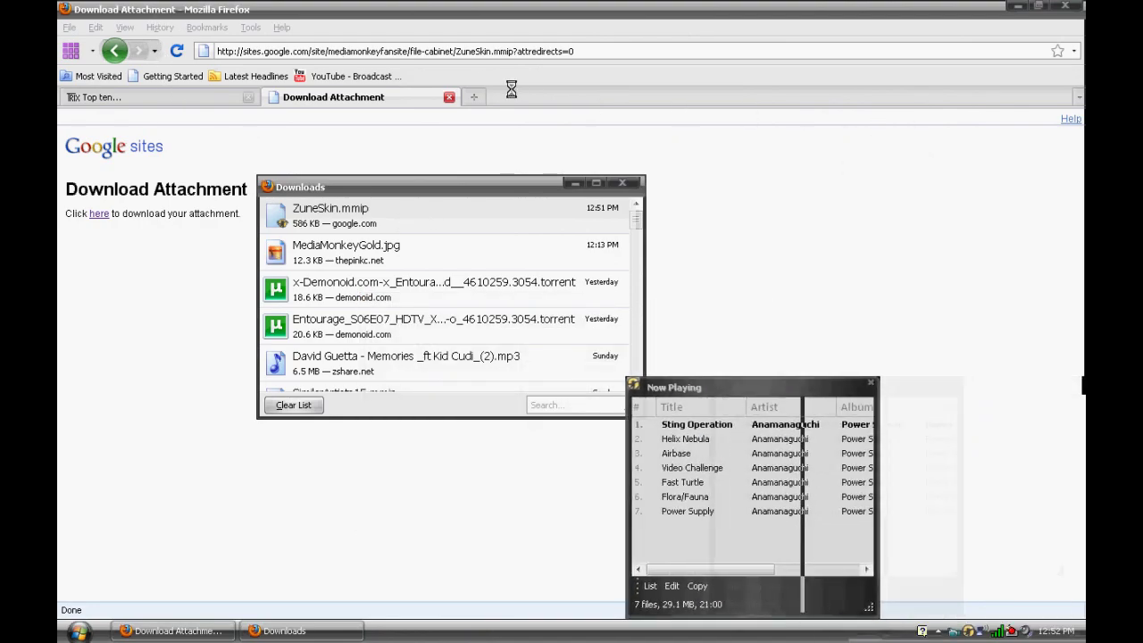
{"action": "left_click_drag", "start_coordinate": [688, 390], "coordinate": [594, 191]}
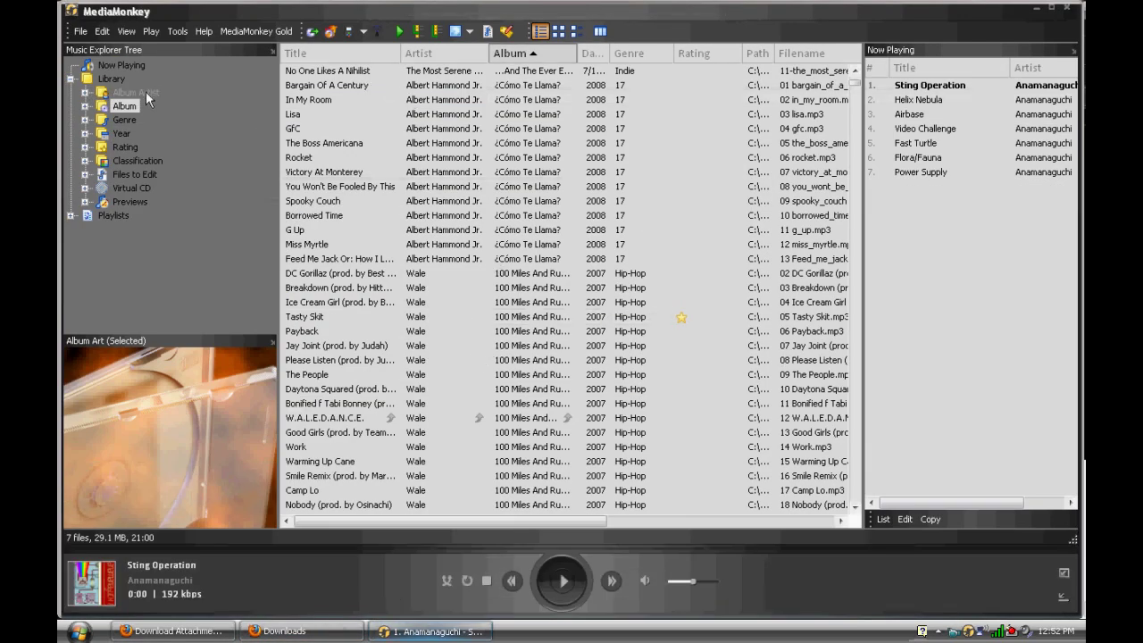
Step: Dock the Album Art panel under Now Playing, move it back, then return to Firefox
{"action": "left_click_drag", "start_coordinate": [167, 341], "coordinate": [922, 332]}
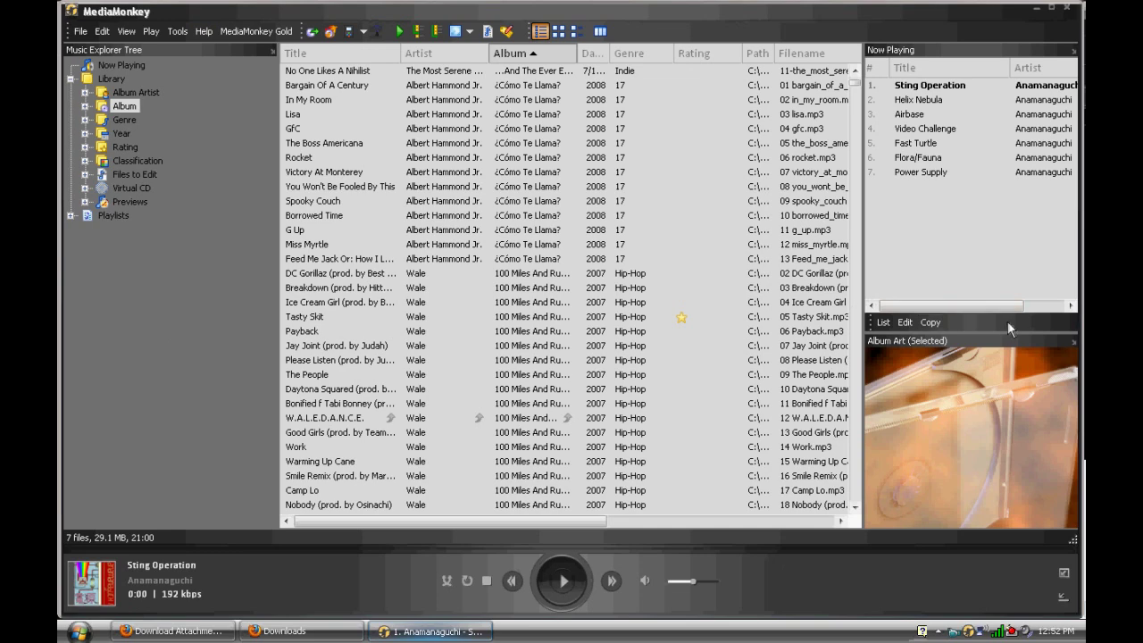
{"action": "left_click_drag", "start_coordinate": [969, 344], "coordinate": [286, 328]}
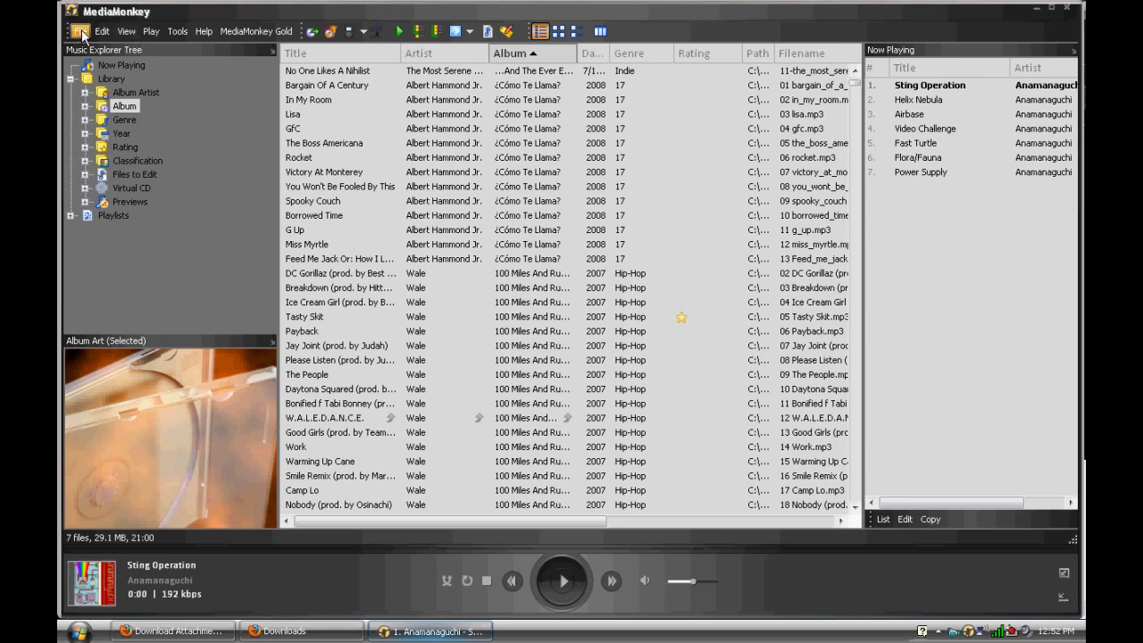
{"action": "left_click", "coordinate": [228, 630]}
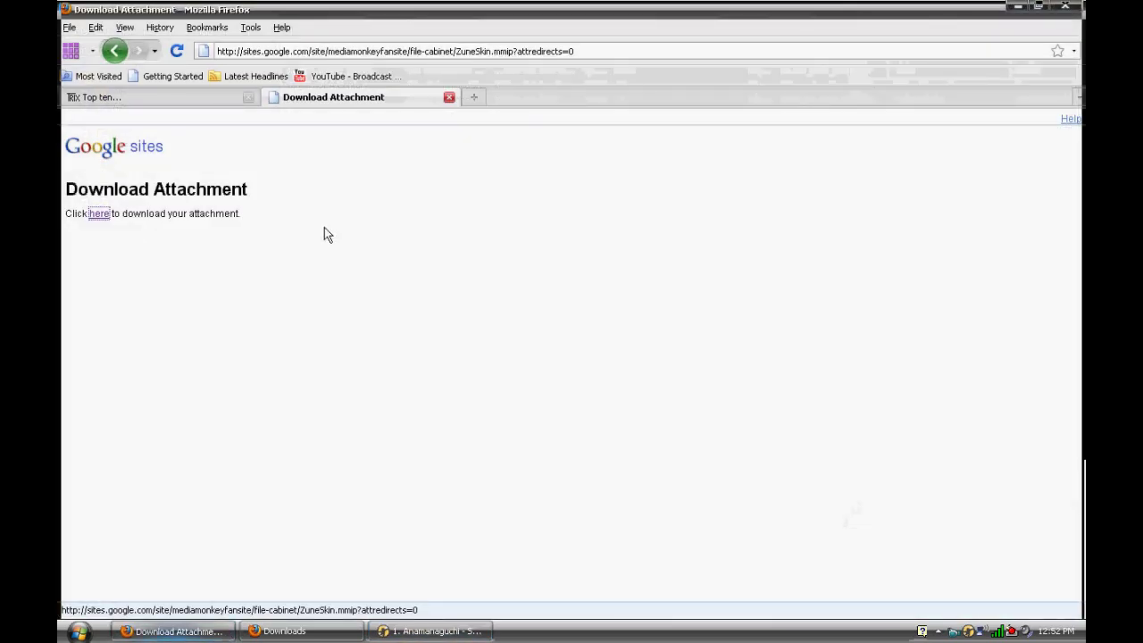
{"action": "left_click", "coordinate": [446, 100]}
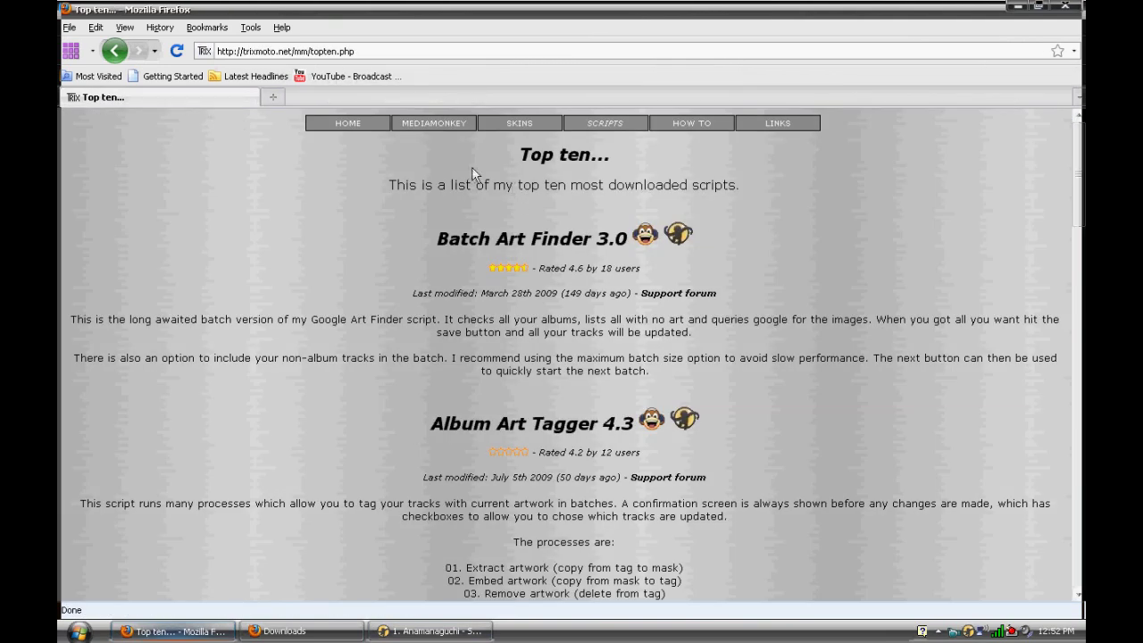
{"action": "scroll", "coordinate": [1054, 420], "scroll_direction": "down", "scroll_amount": 10}
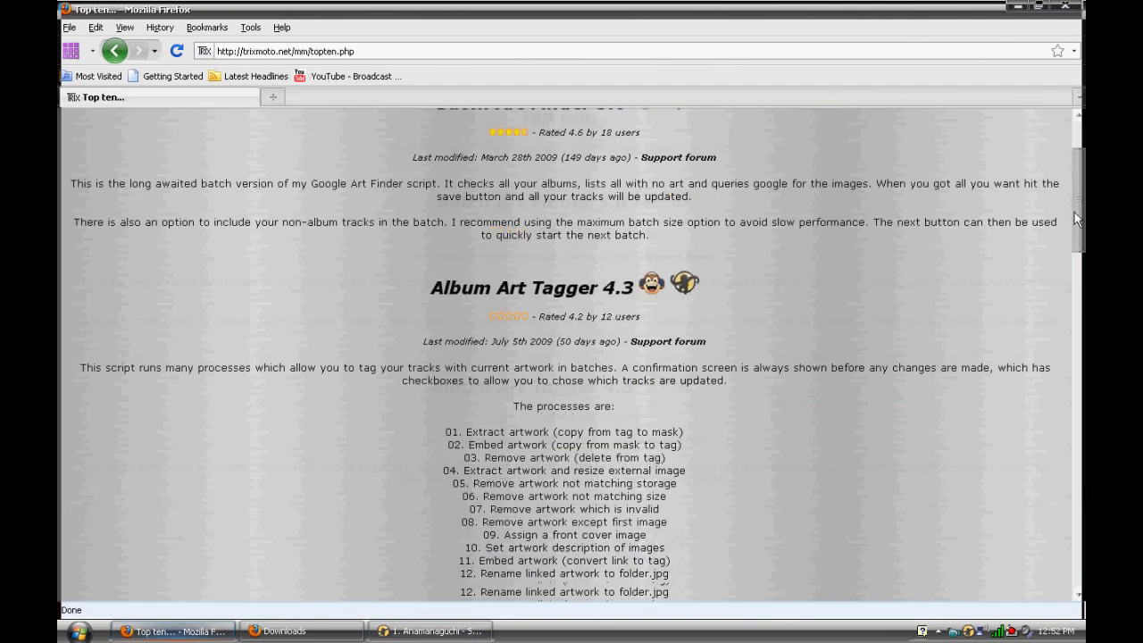
{"action": "scroll", "coordinate": [1049, 447], "scroll_direction": "down", "scroll_amount": 6}
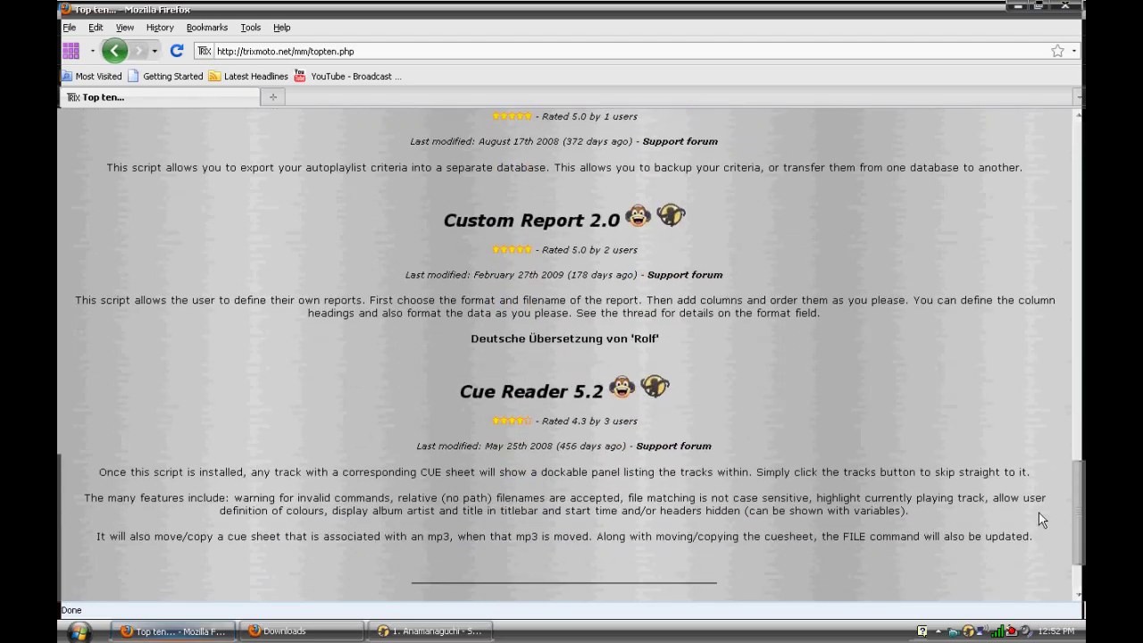
{"action": "scroll", "coordinate": [1038, 521], "scroll_direction": "up", "scroll_amount": 15}
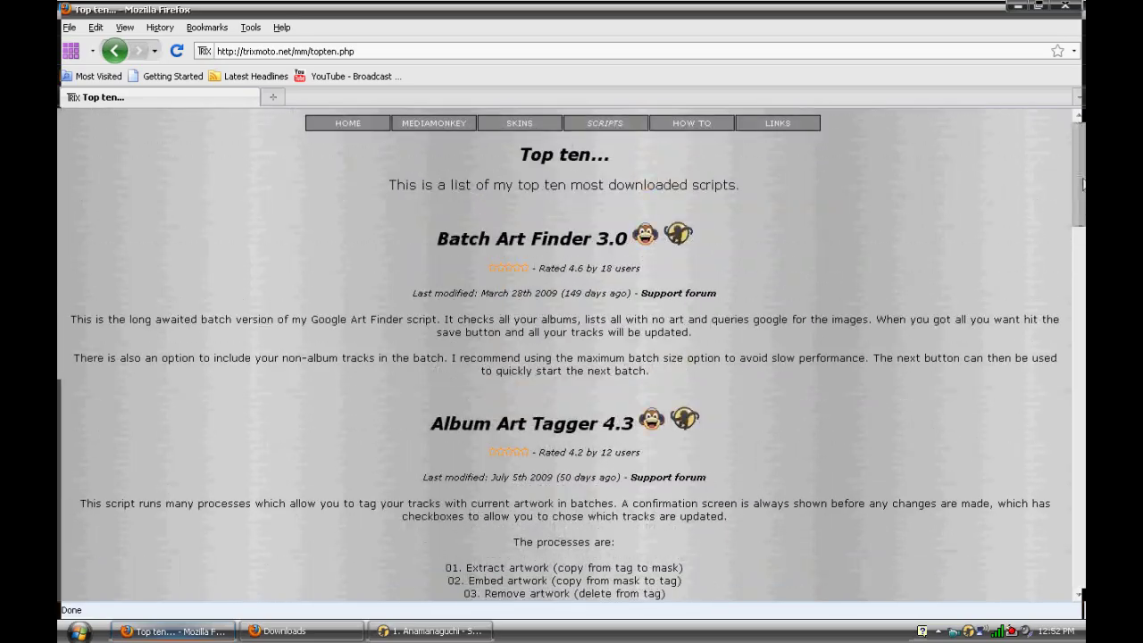
Step: Download the Batch Art Finder 3.0 script for MM3 and open the saved file
{"action": "left_click", "coordinate": [676, 237]}
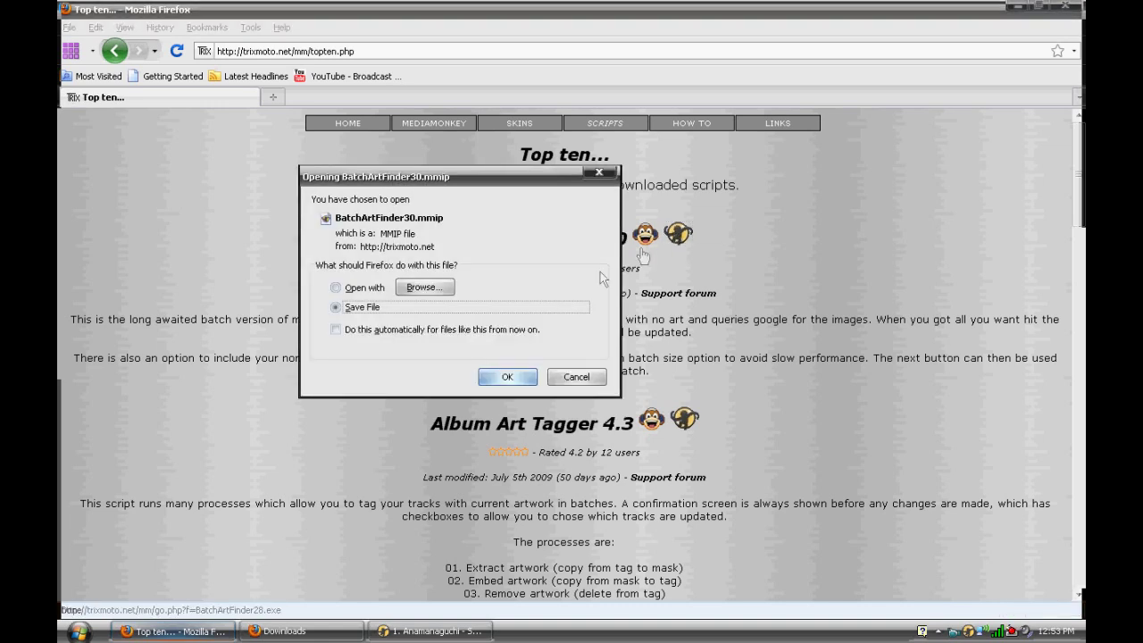
{"action": "left_click", "coordinate": [521, 380]}
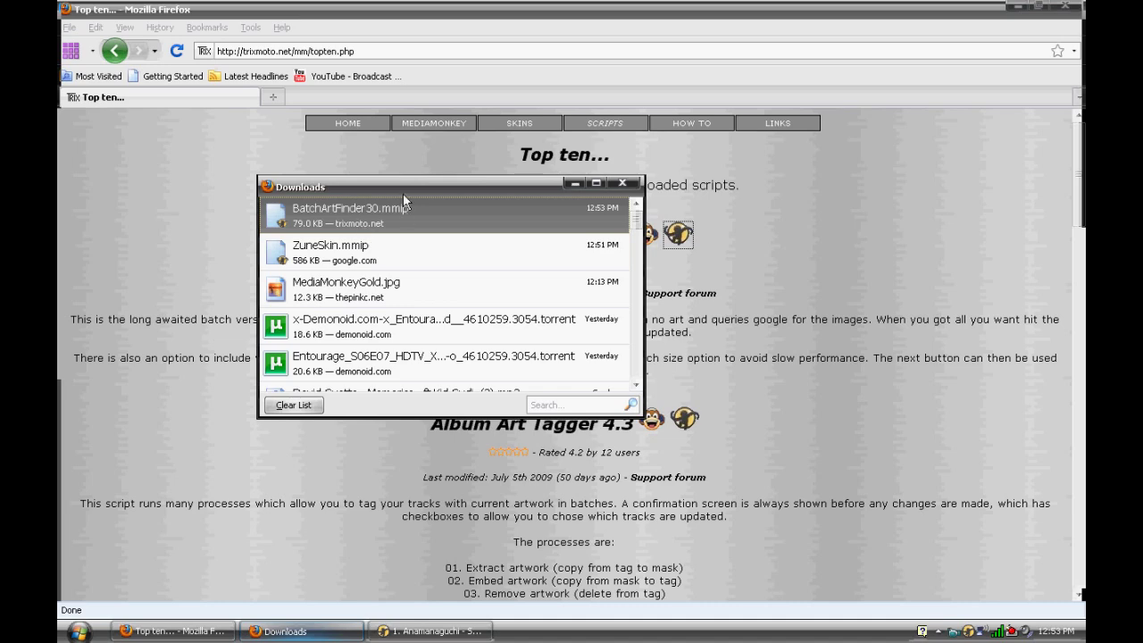
{"action": "left_click", "coordinate": [419, 634]}
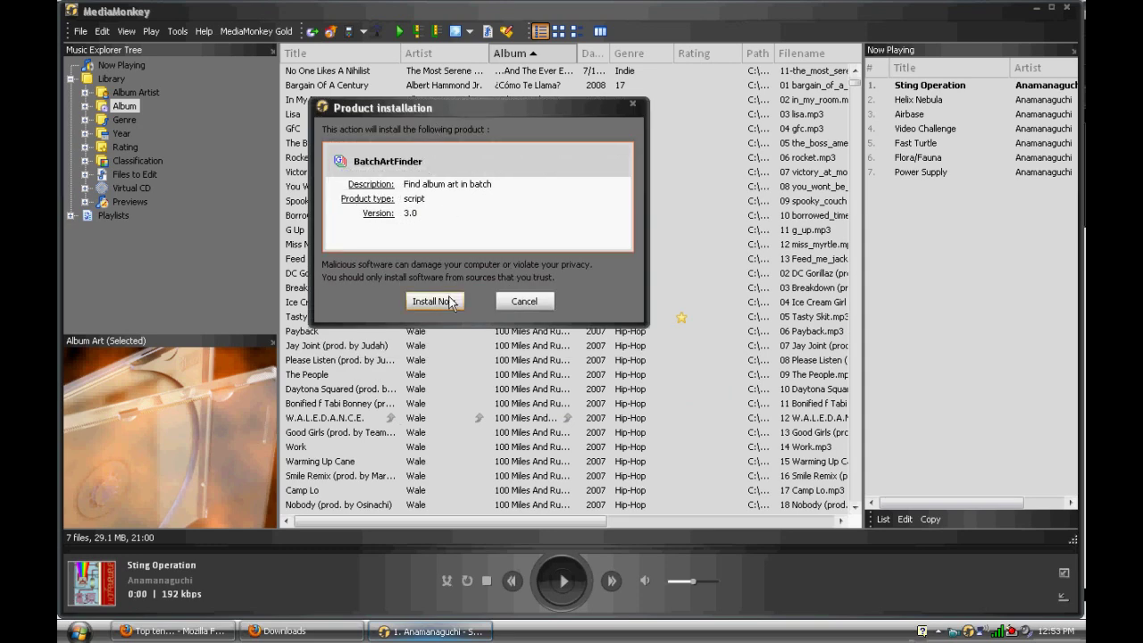
Step: Install Batch Art Finder and start it scanning the 734 albums for missing art
{"action": "left_click", "coordinate": [438, 301]}
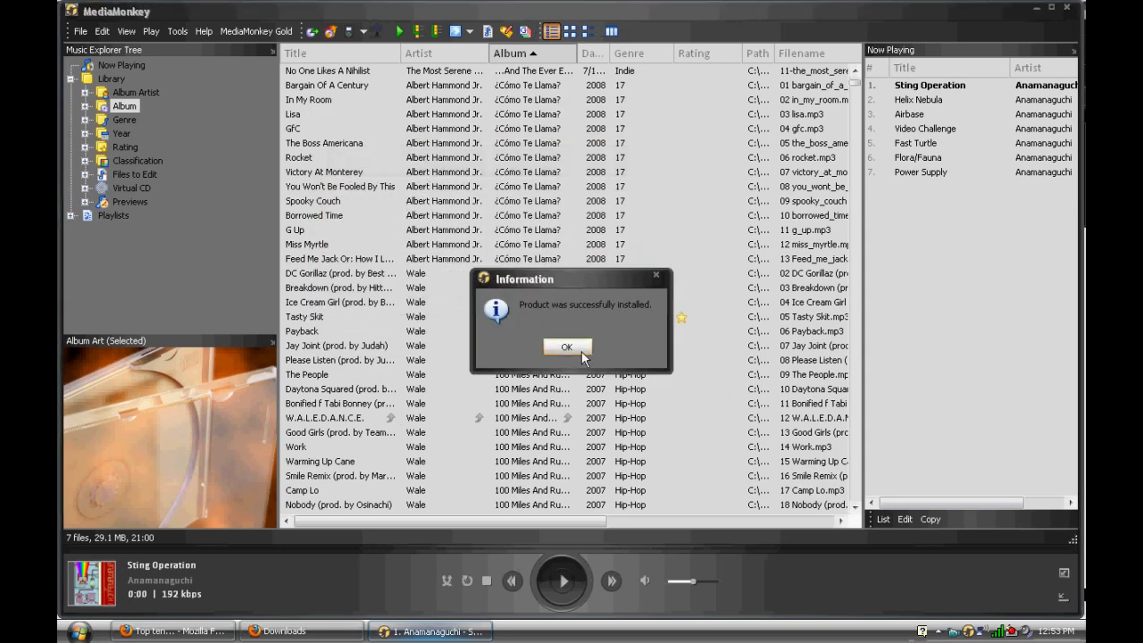
{"action": "left_click", "coordinate": [566, 348]}
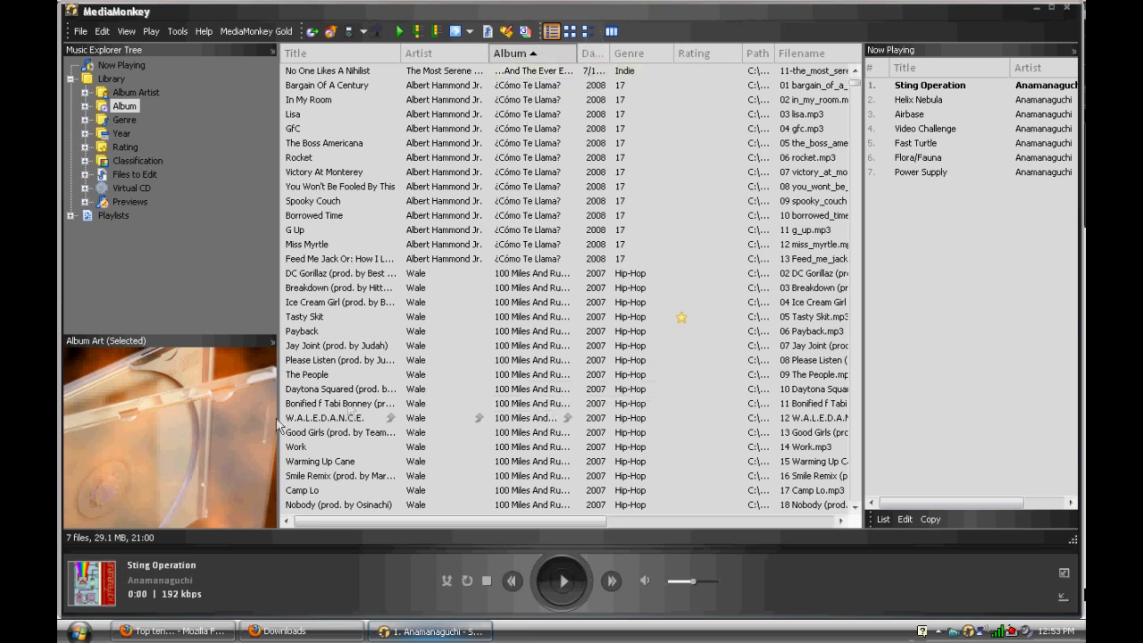
{"action": "left_click", "coordinate": [524, 33]}
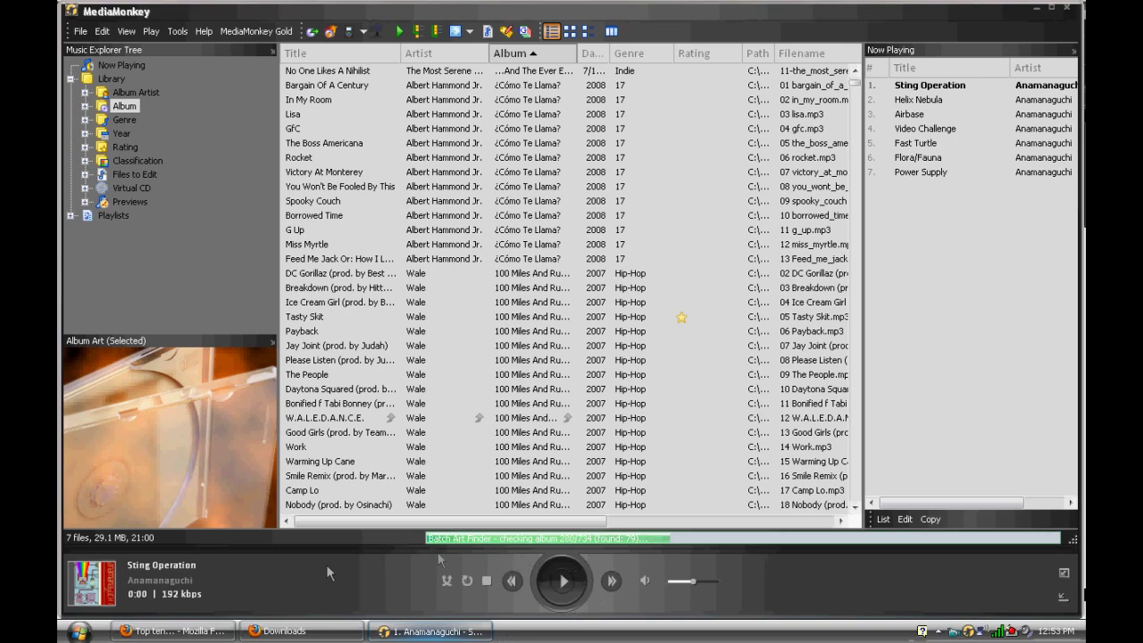
{"action": "left_click", "coordinate": [175, 631]}
Step: Download and save the Monkey Rok 4.1 script file
{"action": "scroll", "coordinate": [743, 392], "scroll_direction": "down", "scroll_amount": 4}
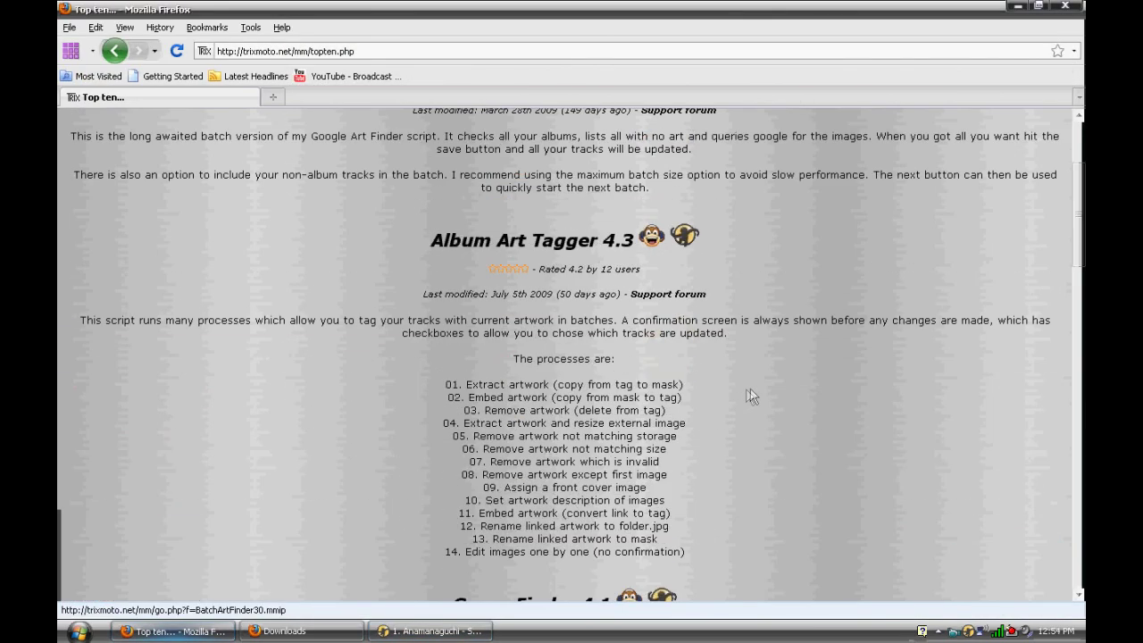
{"action": "scroll", "coordinate": [750, 396], "scroll_direction": "down", "scroll_amount": 9}
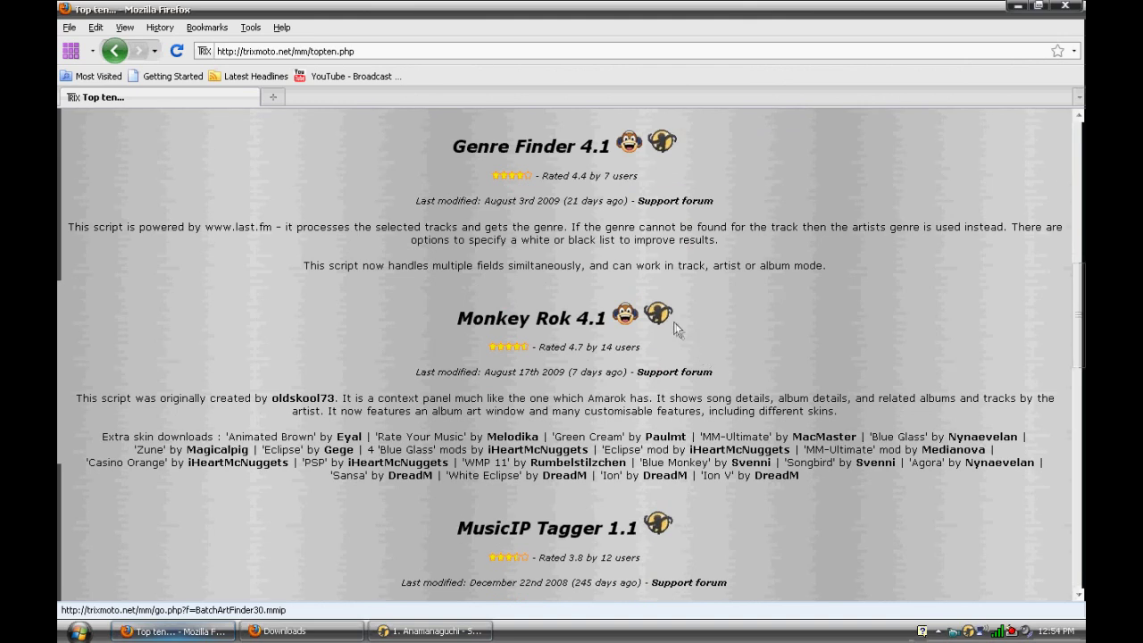
{"action": "left_click", "coordinate": [661, 316]}
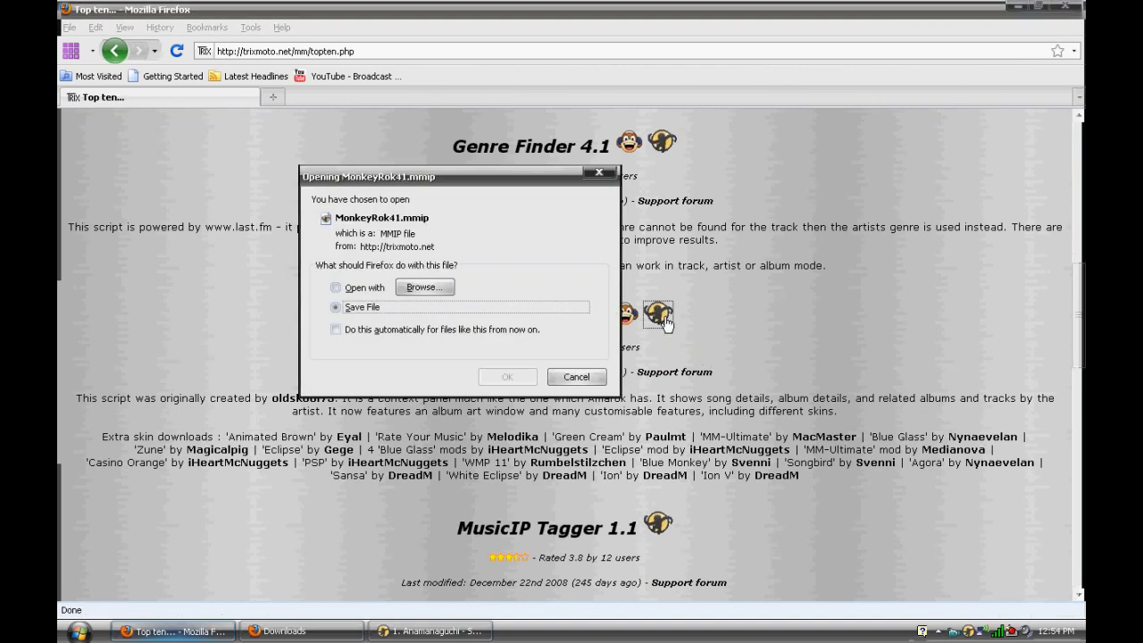
{"action": "left_click", "coordinate": [506, 376]}
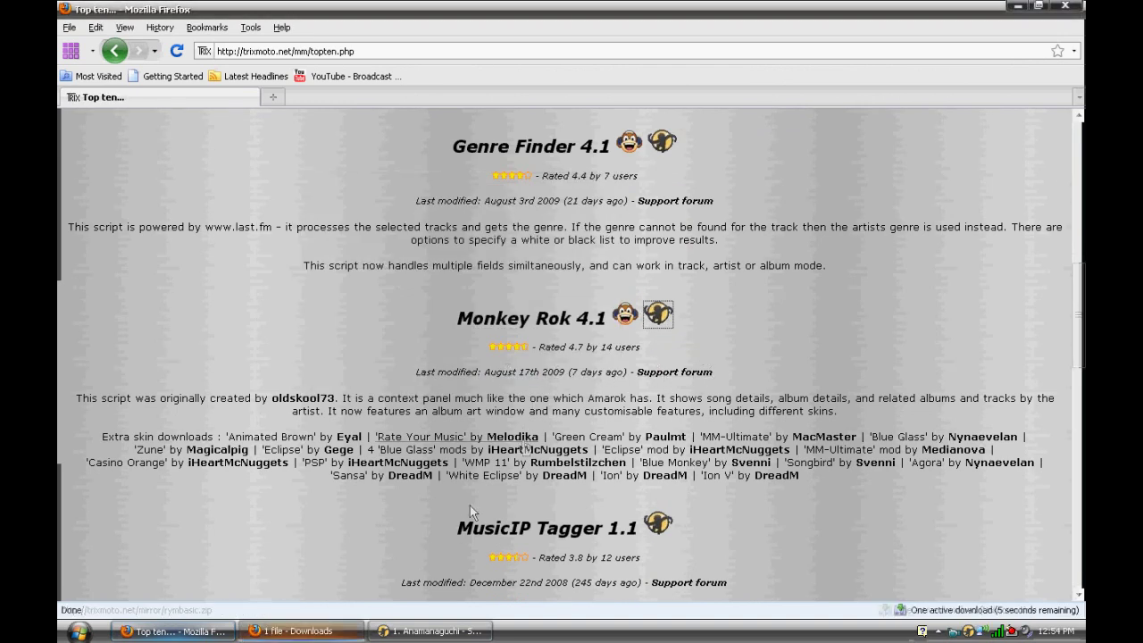
Step: Save the I-Empire and We Don't Need To Whisper covers in Batch Art Finder, then finish
{"action": "left_click", "coordinate": [304, 632]}
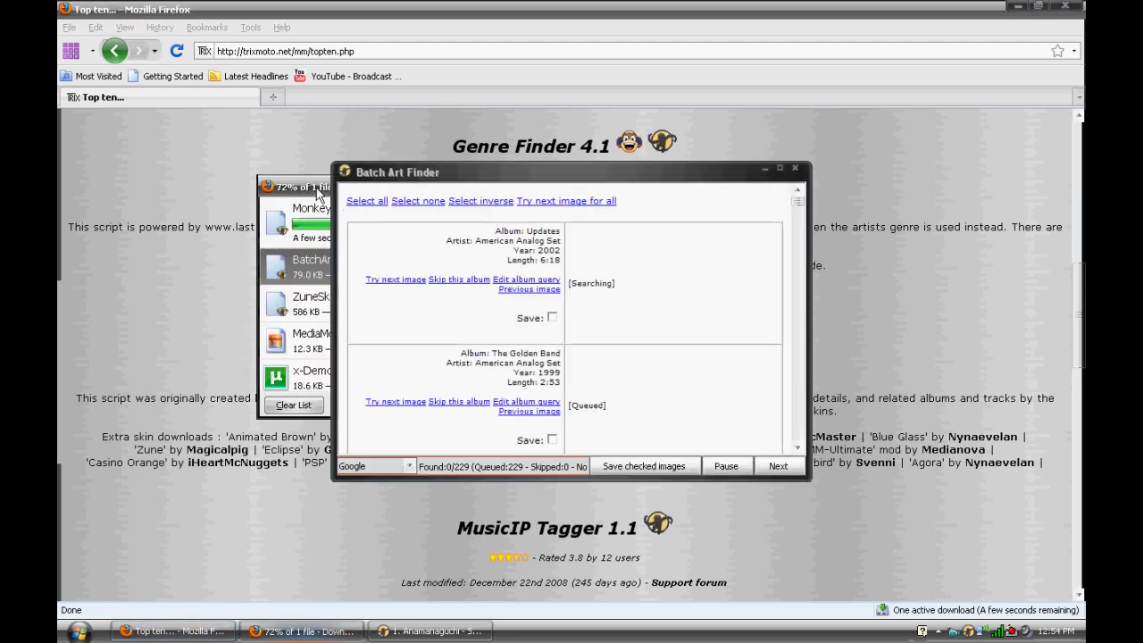
{"action": "left_click", "coordinate": [390, 172]}
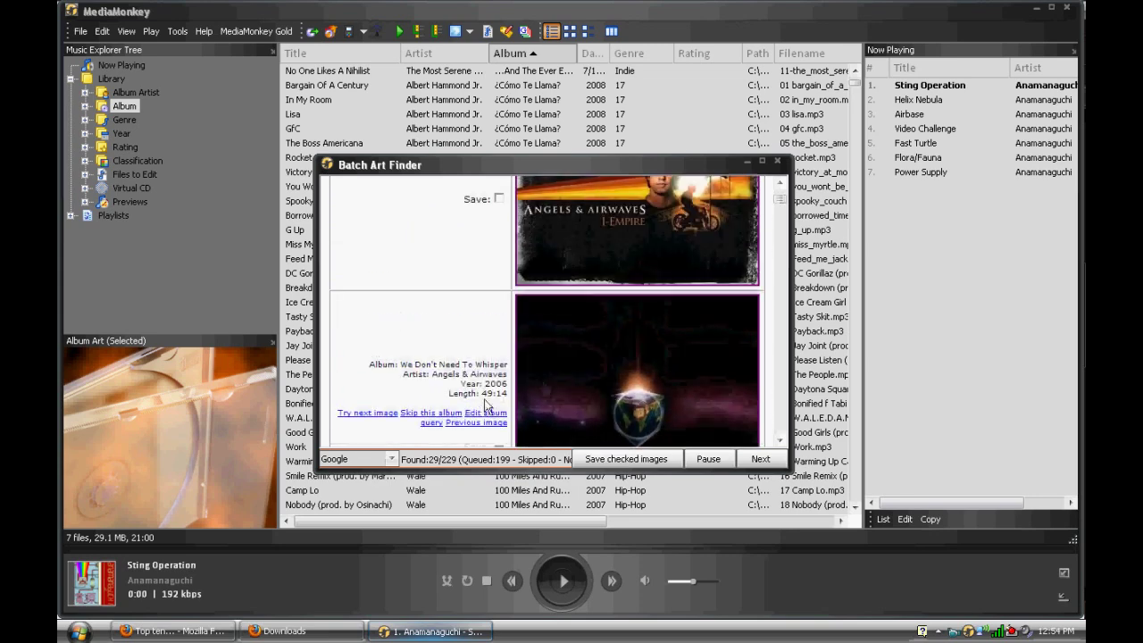
{"action": "left_click", "coordinate": [498, 412]}
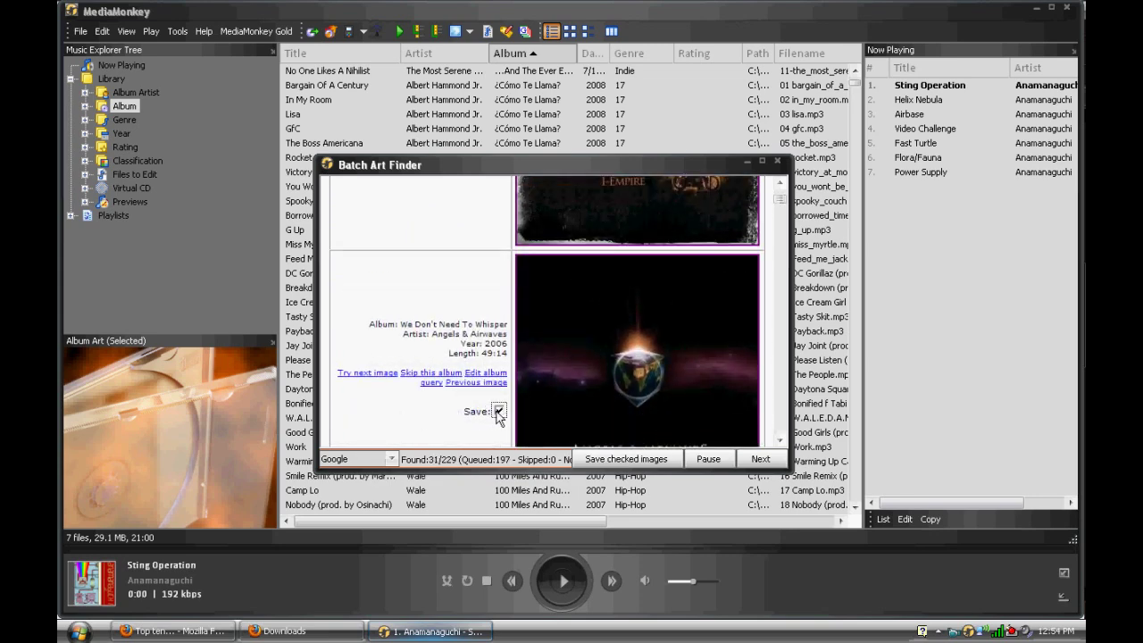
{"action": "left_click", "coordinate": [499, 280]}
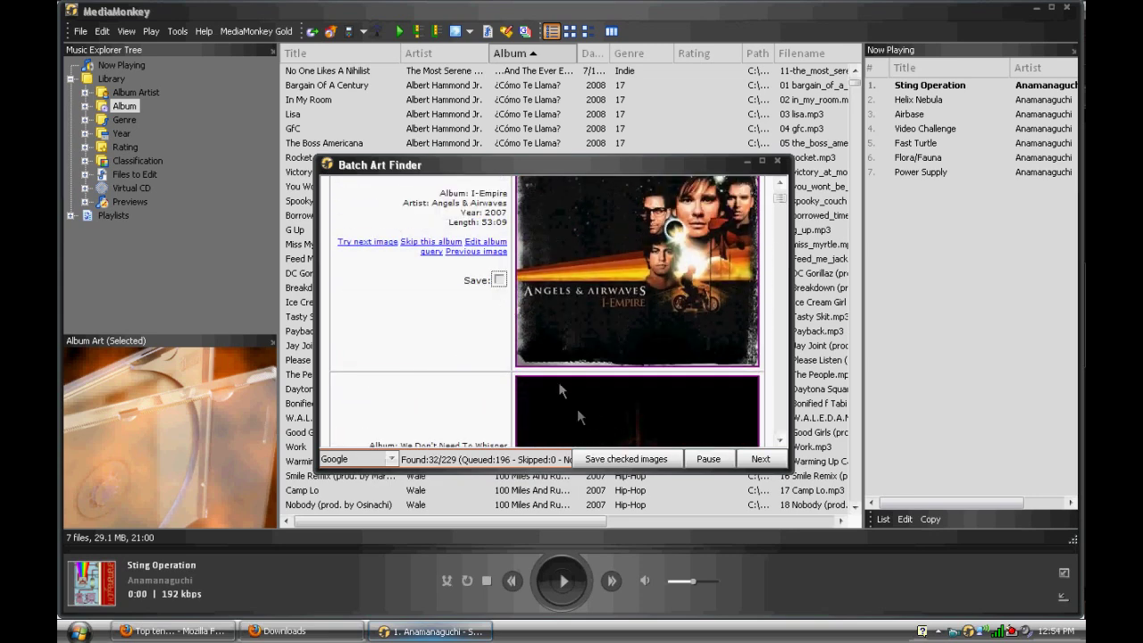
{"action": "left_click", "coordinate": [622, 464]}
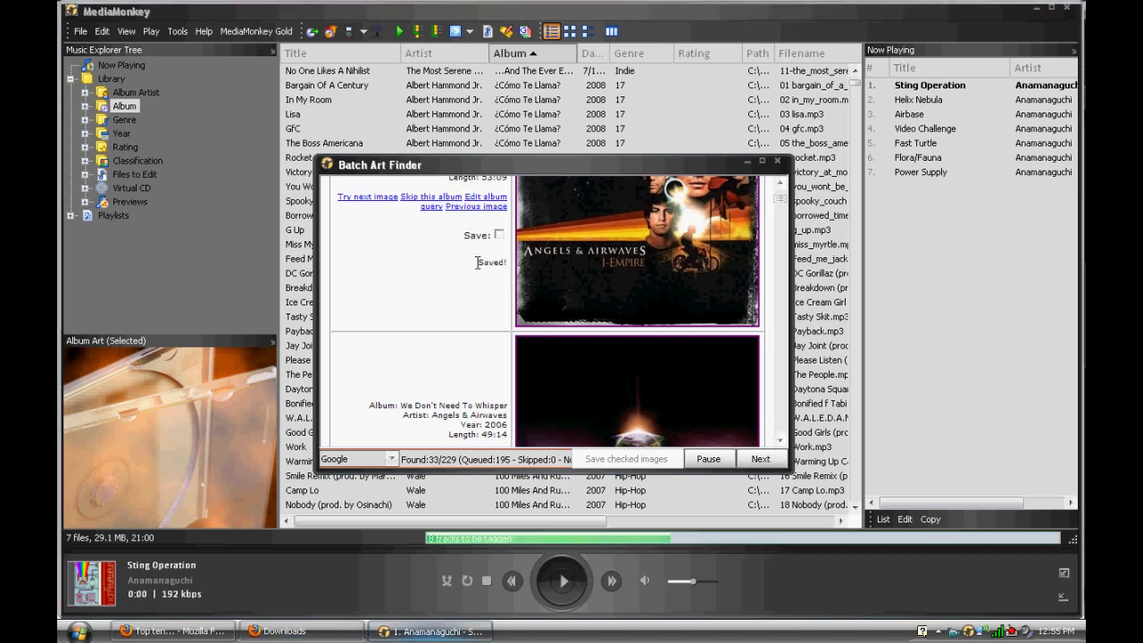
{"action": "double_click", "coordinate": [490, 262]}
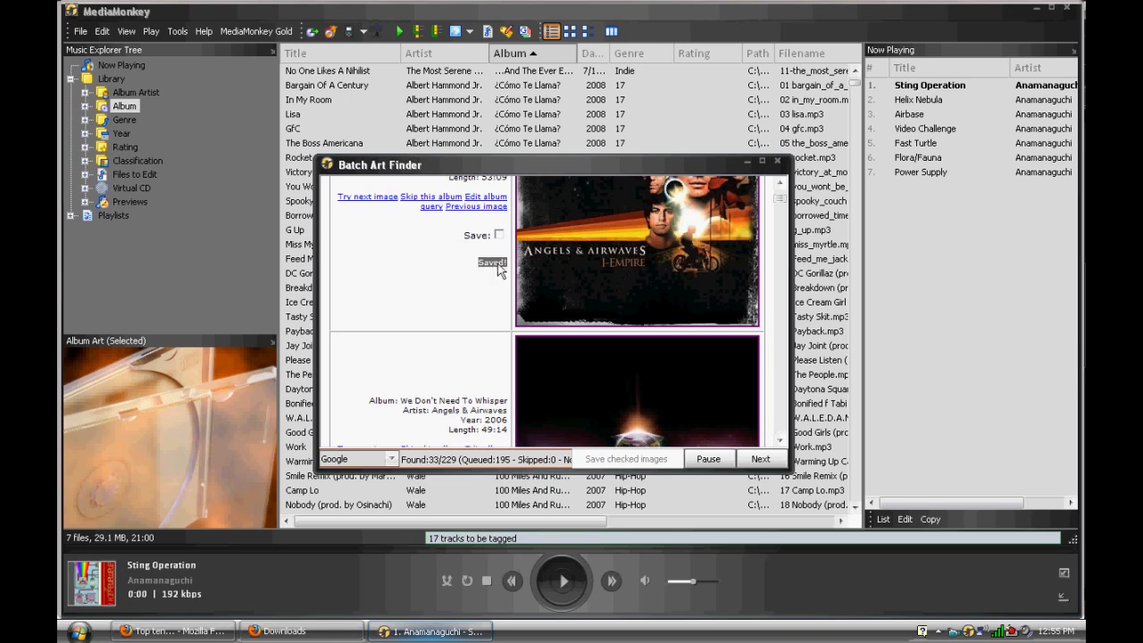
{"action": "left_click", "coordinate": [625, 352]}
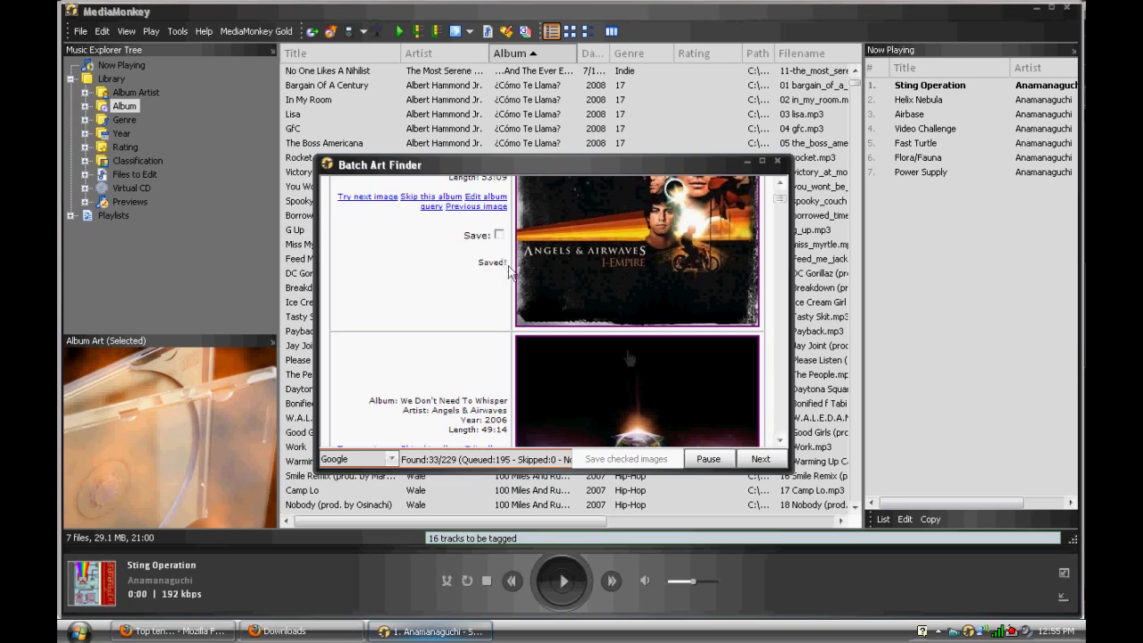
{"action": "left_click", "coordinate": [766, 464]}
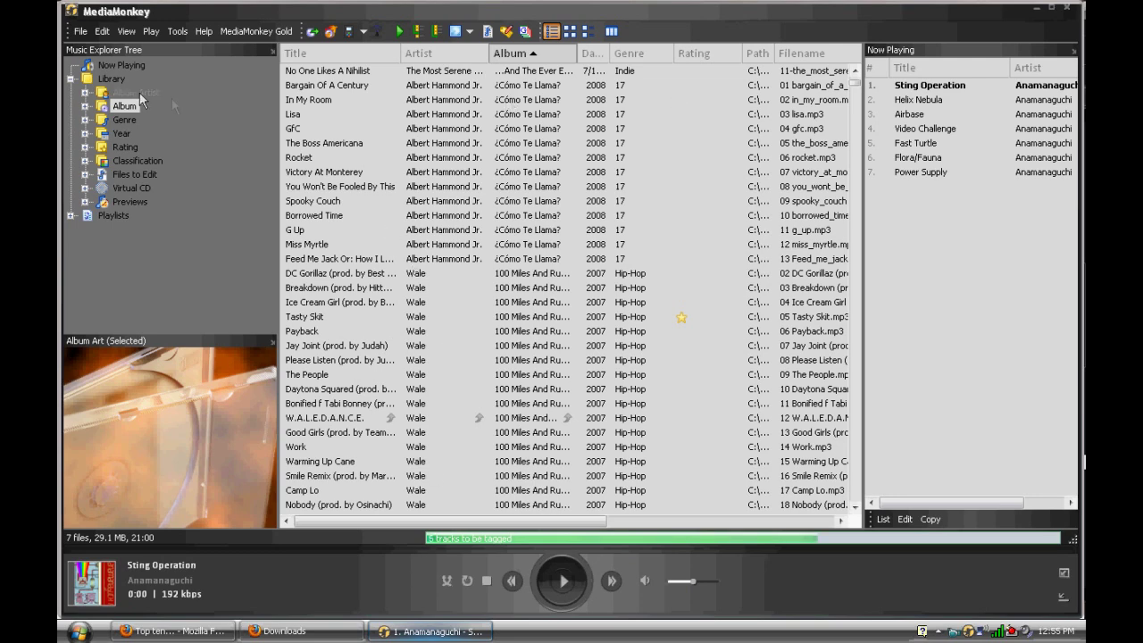
Step: Browse Album Artist > Angels & Airwaves and view the I-Empire and We Don't Need To Whisper covers
{"action": "left_click", "coordinate": [112, 93]}
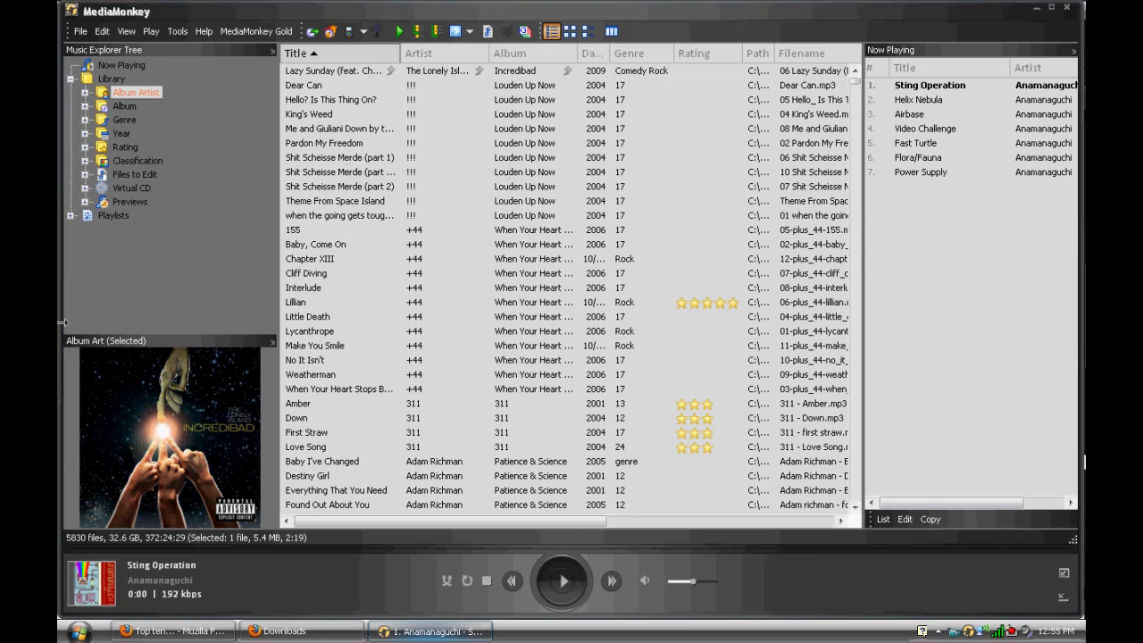
{"action": "key", "text": "Right"}
{"action": "scroll", "coordinate": [173, 256], "scroll_direction": "down", "scroll_amount": 2}
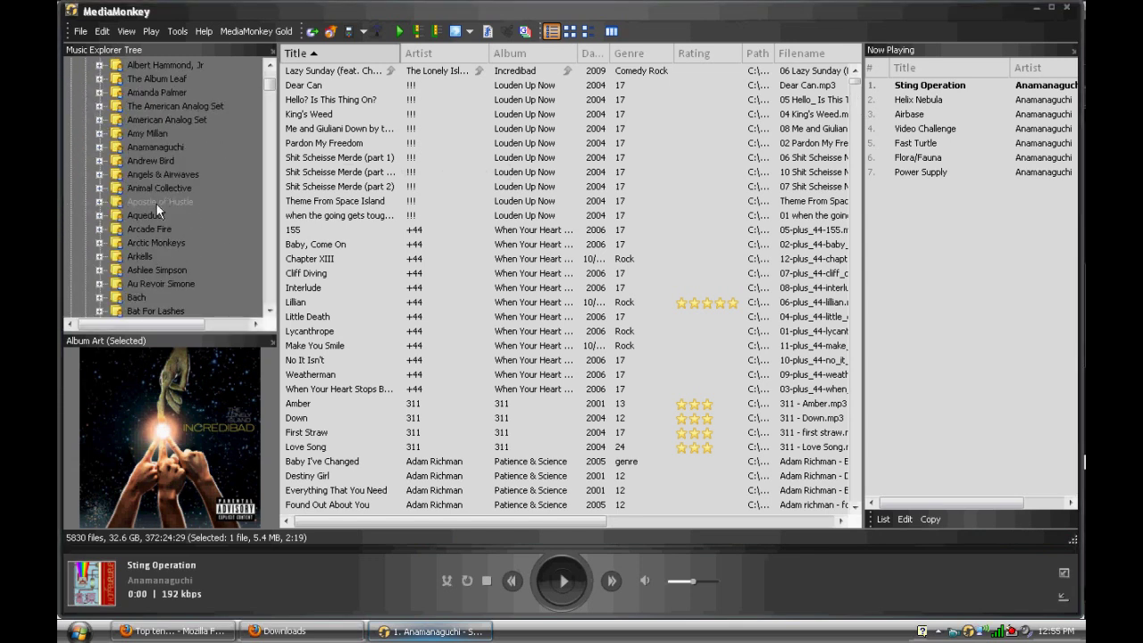
{"action": "left_click", "coordinate": [161, 174]}
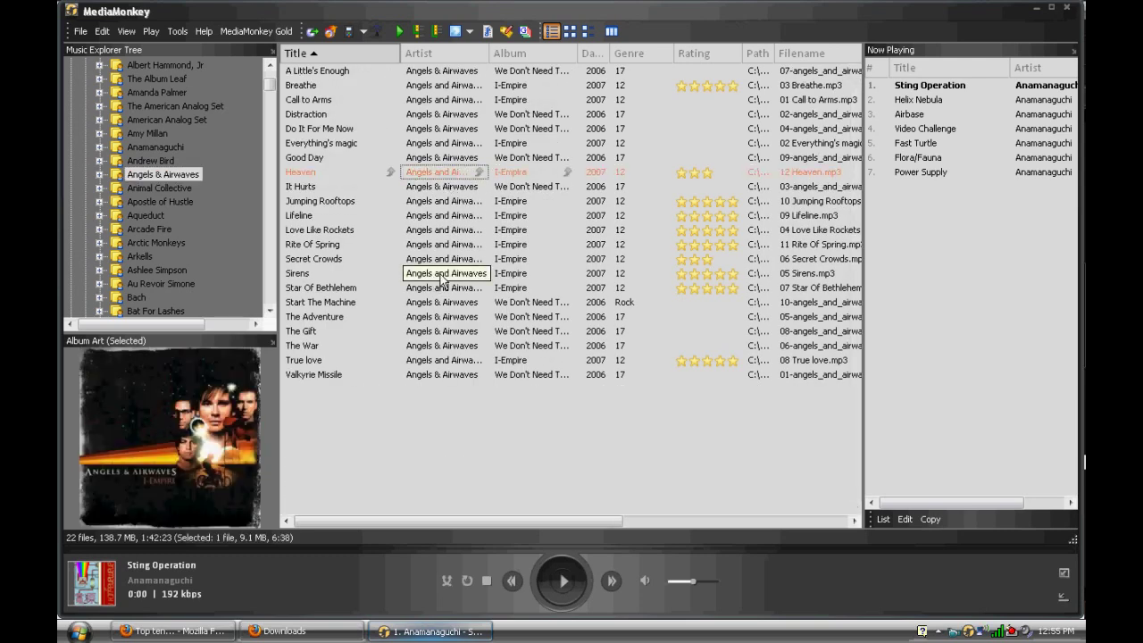
{"action": "left_click", "coordinate": [449, 247]}
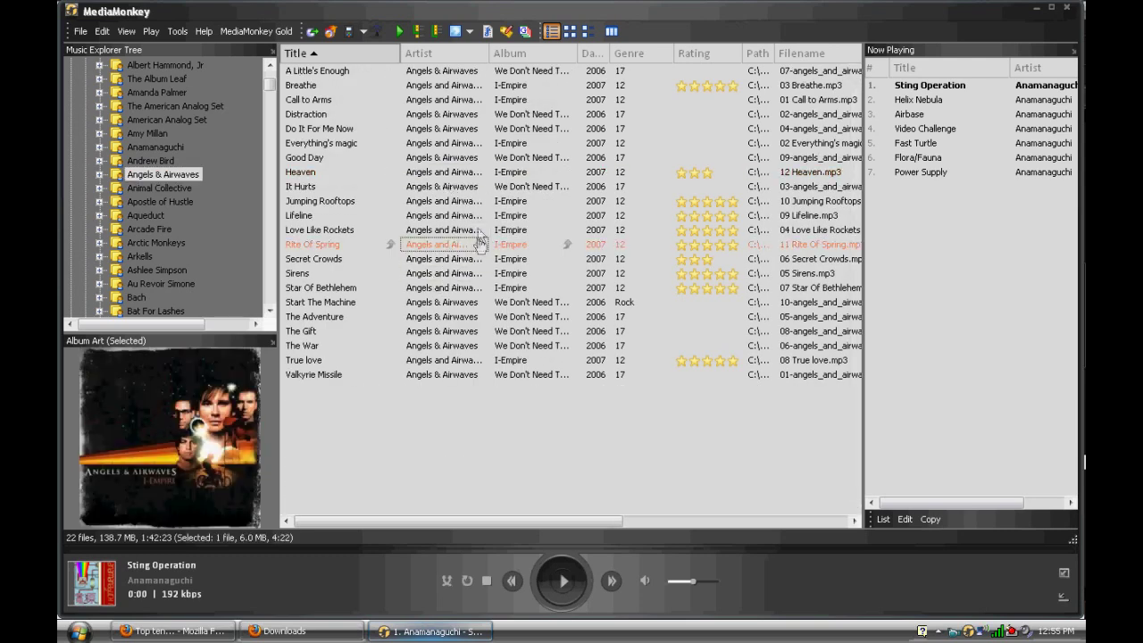
{"action": "left_click", "coordinate": [457, 187]}
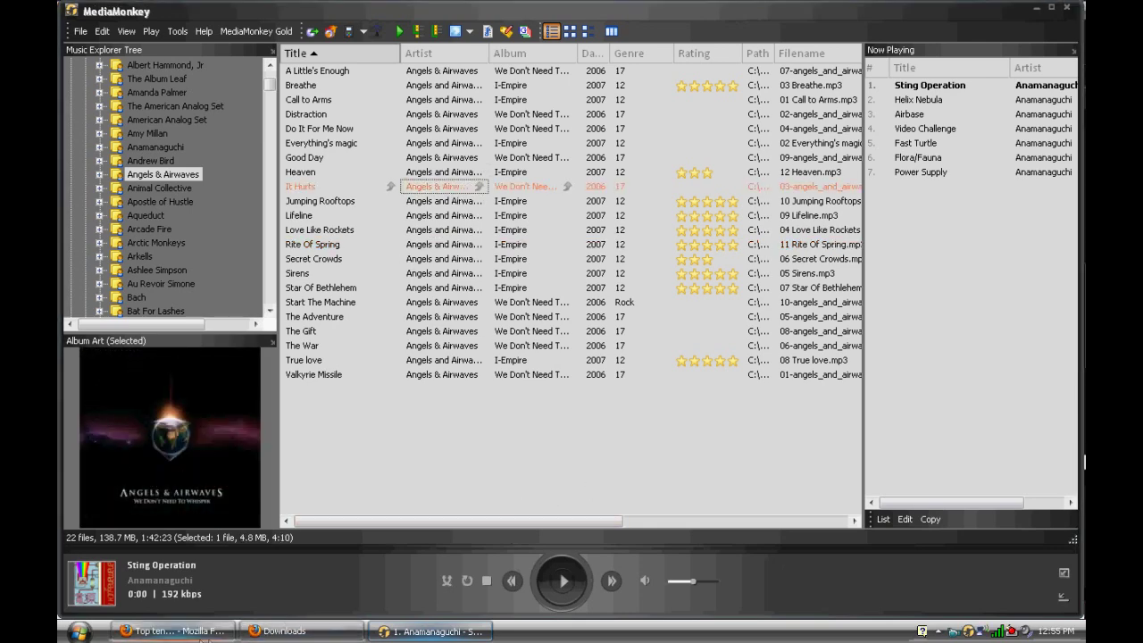
{"action": "left_click", "coordinate": [196, 634]}
Step: Open MonkeyRok41.mmip from Firefox's Downloads list
{"action": "left_click", "coordinate": [284, 631]}
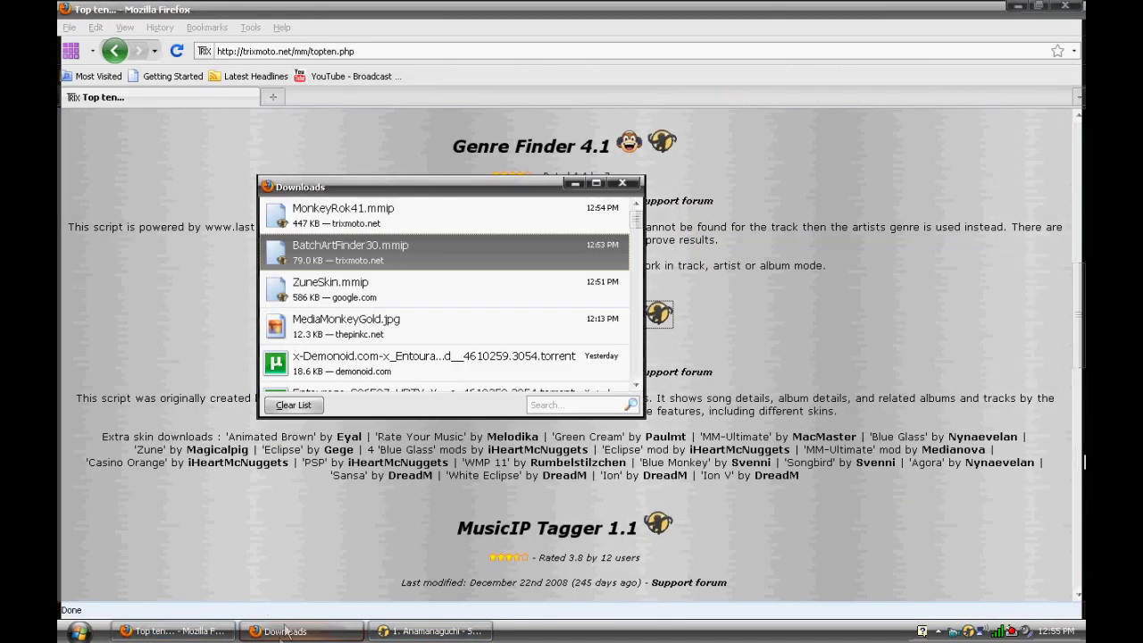
{"action": "left_click", "coordinate": [338, 226]}
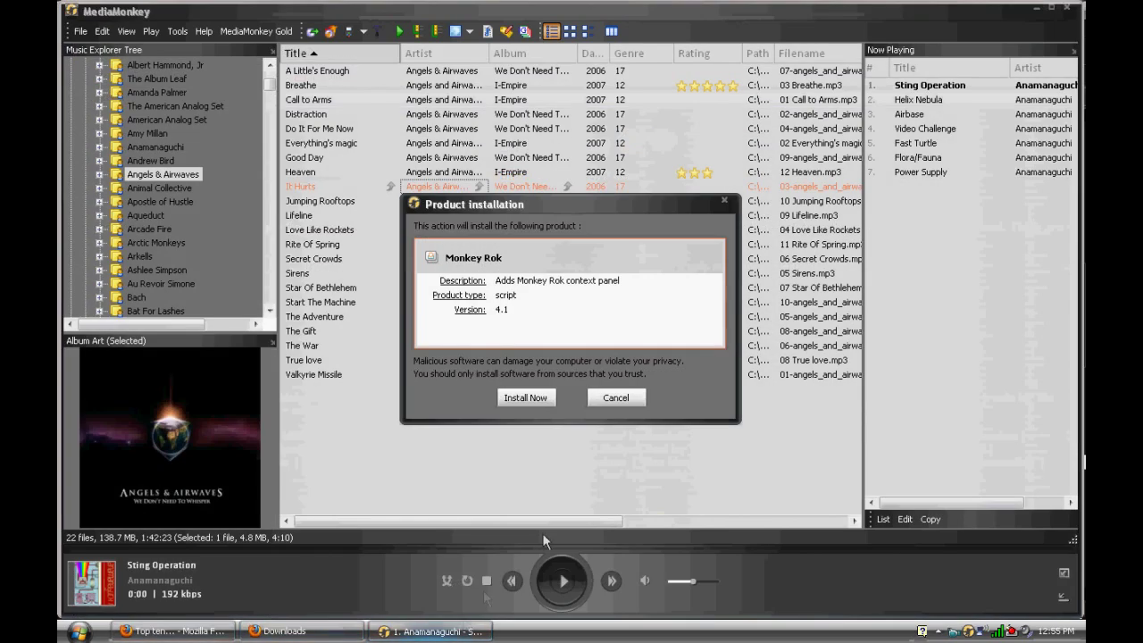
Step: Install Monkey Rok 4.1, allow its panel content, and close Now Playing to make room
{"action": "left_click", "coordinate": [525, 398]}
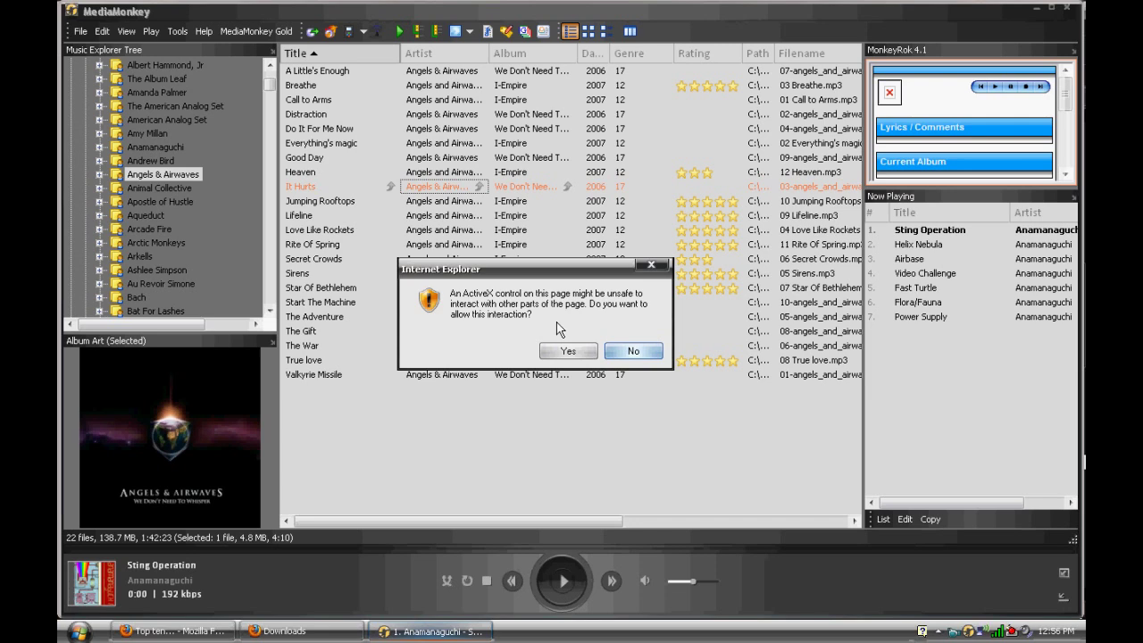
{"action": "left_click", "coordinate": [568, 351]}
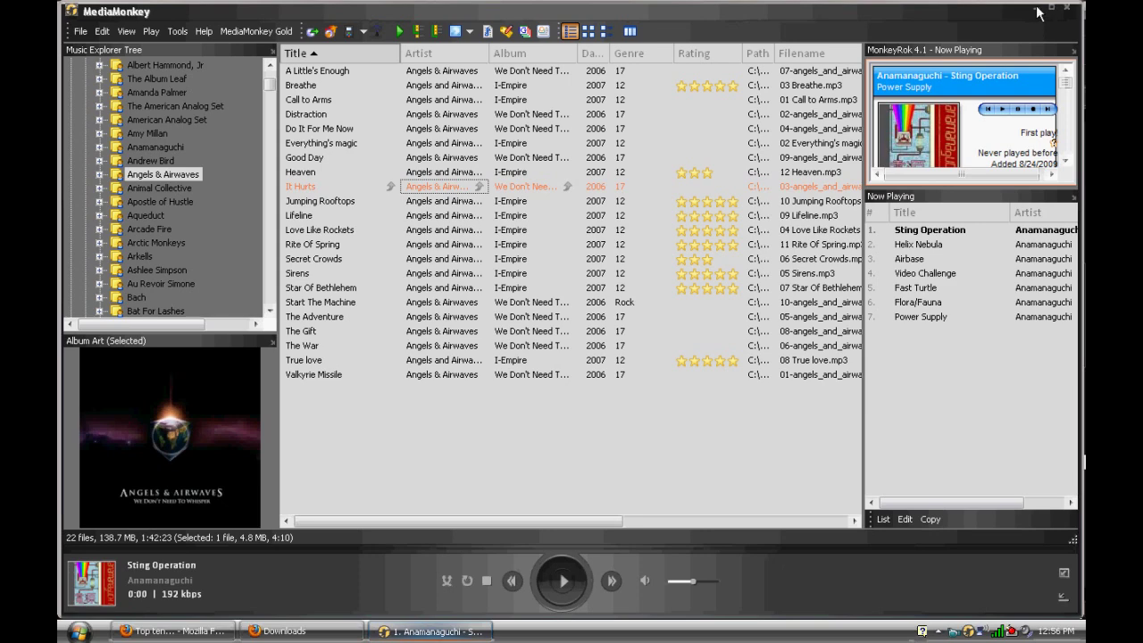
{"action": "left_click", "coordinate": [335, 637]}
{"action": "left_click", "coordinate": [618, 186]}
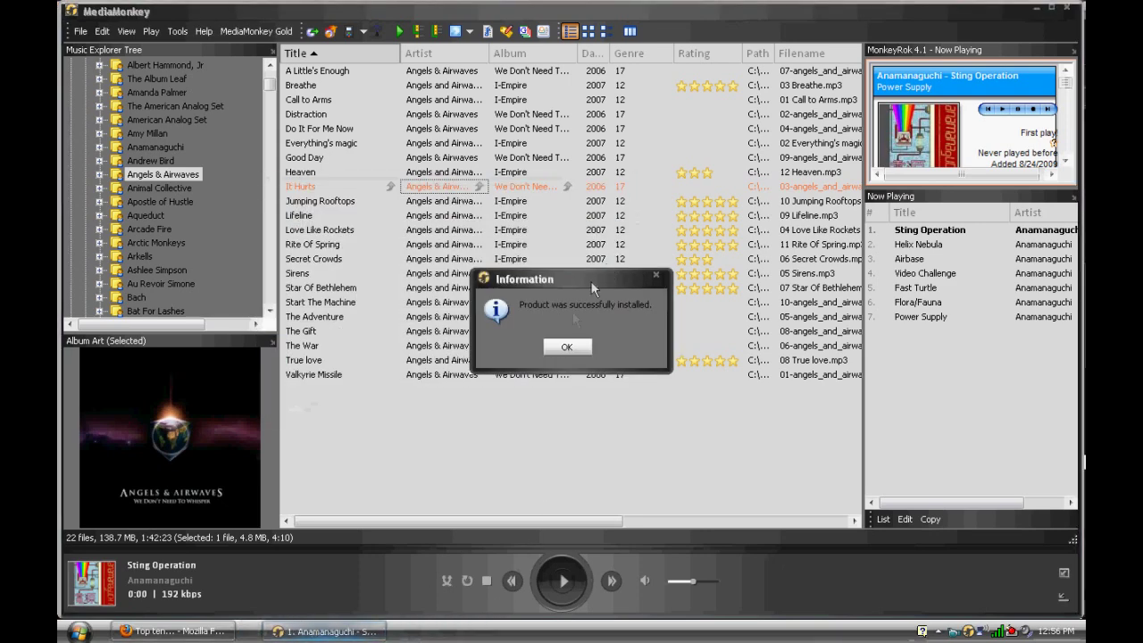
{"action": "left_click", "coordinate": [570, 349]}
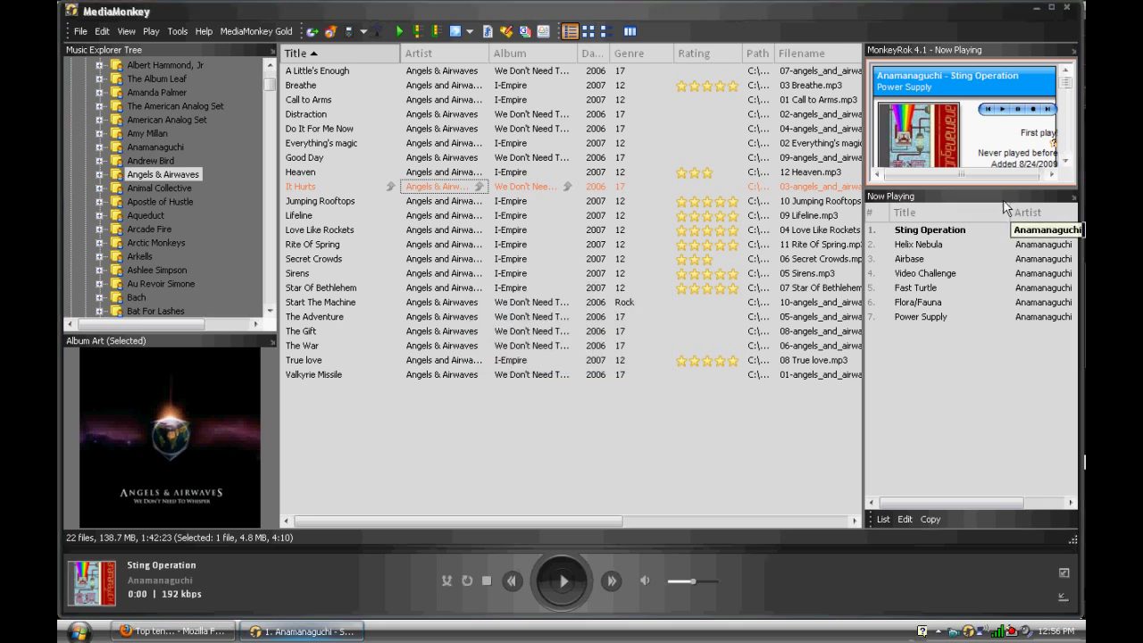
{"action": "left_click", "coordinate": [1074, 198]}
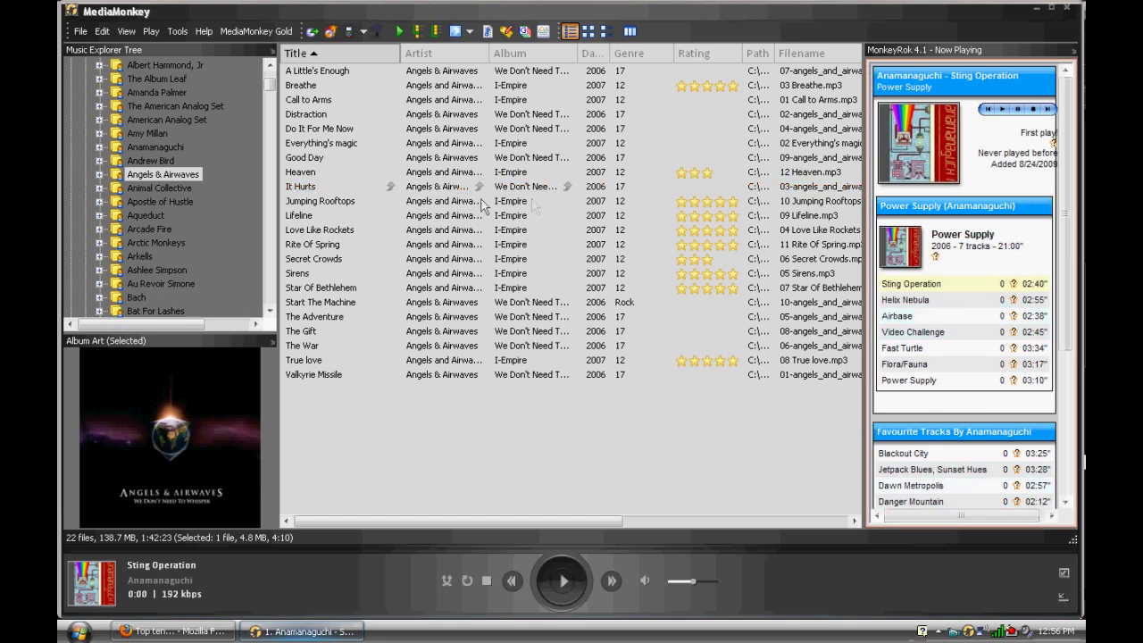
Step: Play Arkells' Heart of the City and turn the volume down to 10%
{"action": "scroll", "coordinate": [230, 270], "scroll_direction": "down", "scroll_amount": 1}
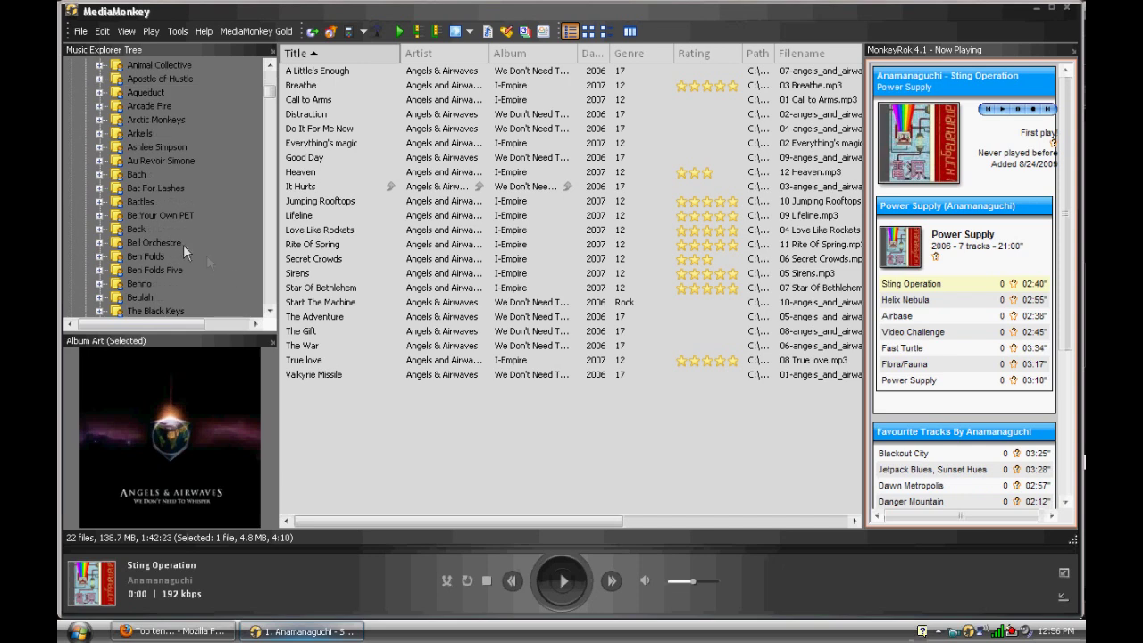
{"action": "left_click", "coordinate": [136, 134]}
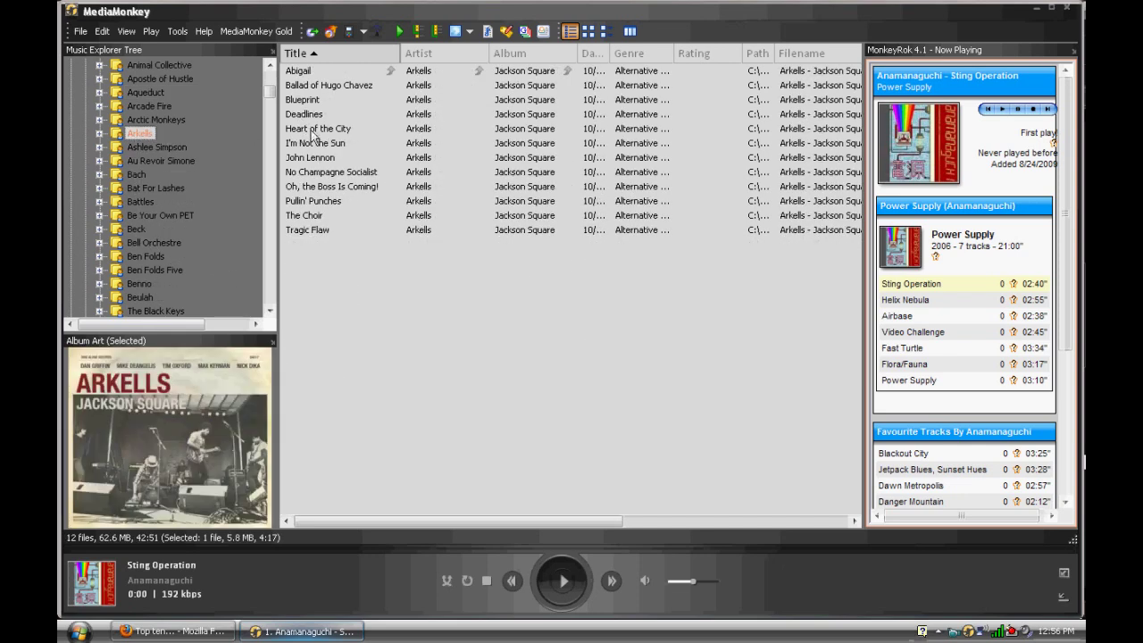
{"action": "double_click", "coordinate": [313, 129]}
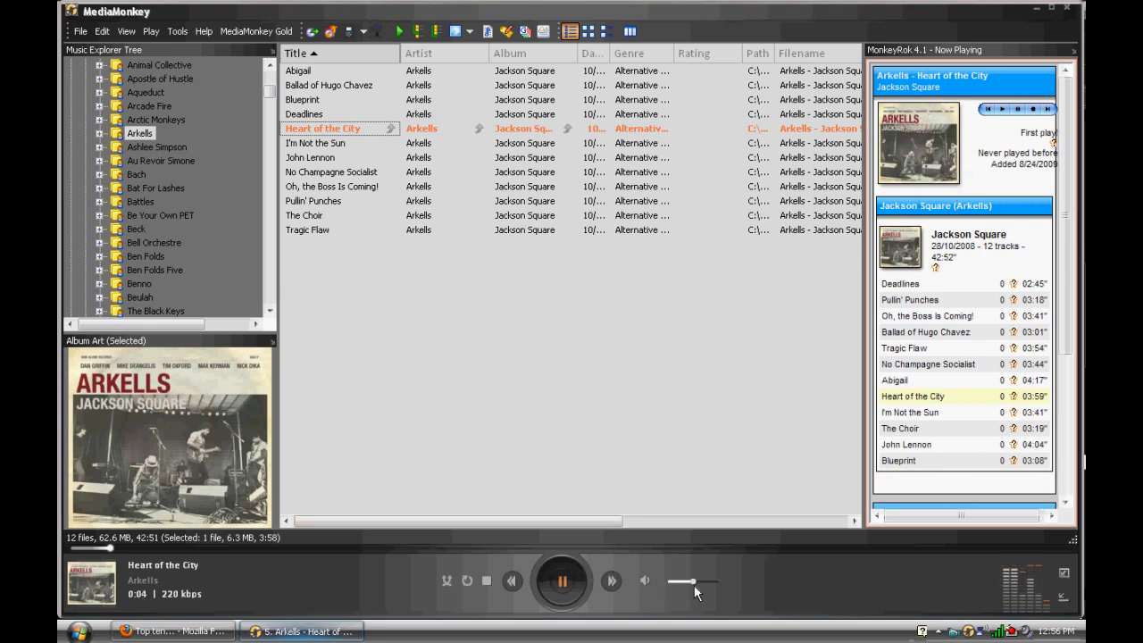
{"action": "left_click_drag", "start_coordinate": [694, 582], "coordinate": [675, 582]}
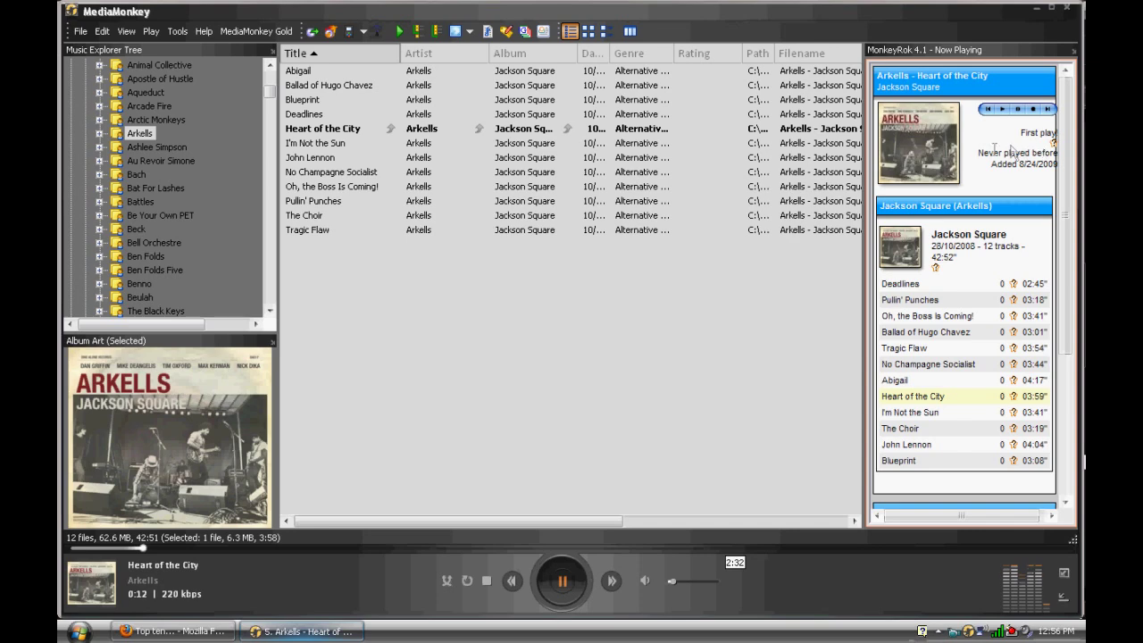
Step: Play The Cool Kids' One Two, then bring the Firefox scripts page forward
{"action": "left_click_drag", "start_coordinate": [1062, 221], "coordinate": [1064, 251]}
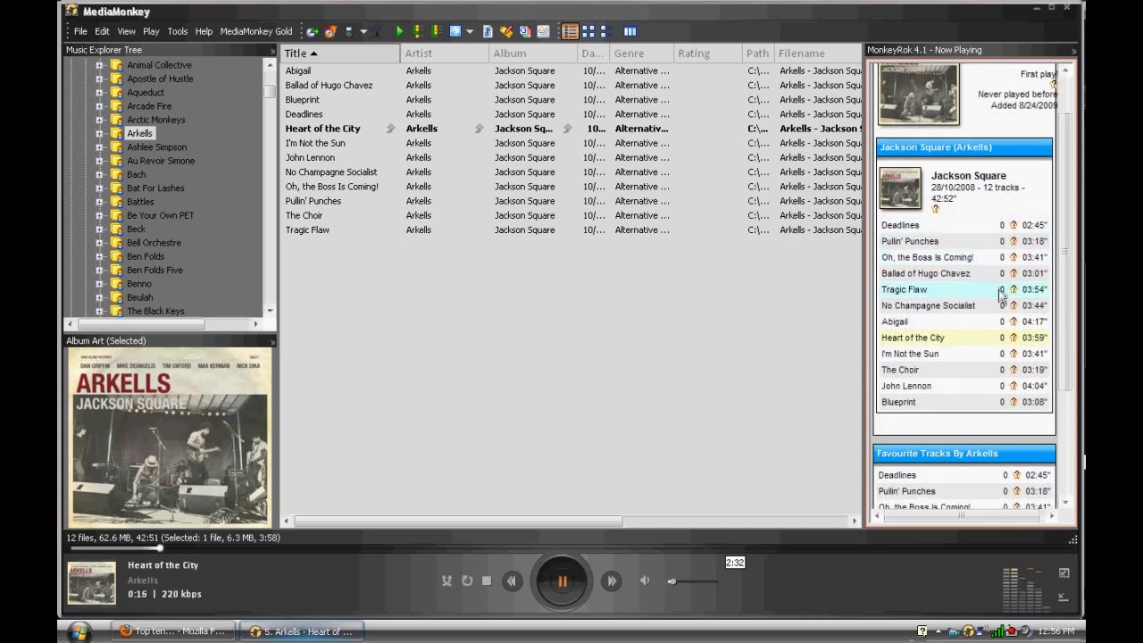
{"action": "scroll", "coordinate": [1063, 244], "scroll_direction": "down", "scroll_amount": 1}
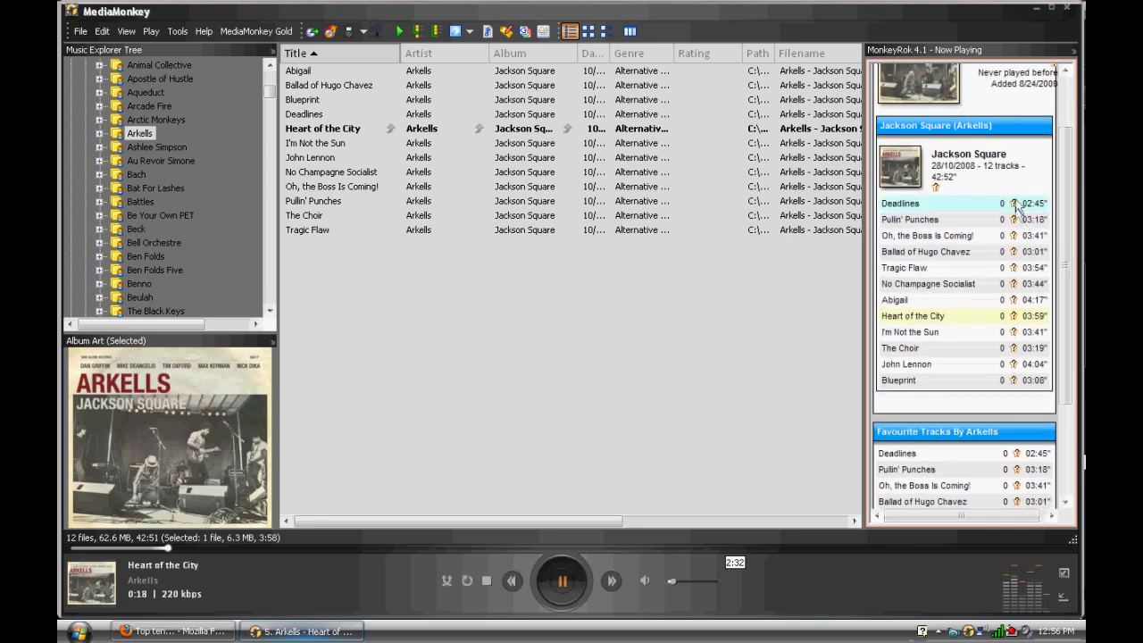
{"action": "scroll", "coordinate": [1029, 382], "scroll_direction": "down", "scroll_amount": 3}
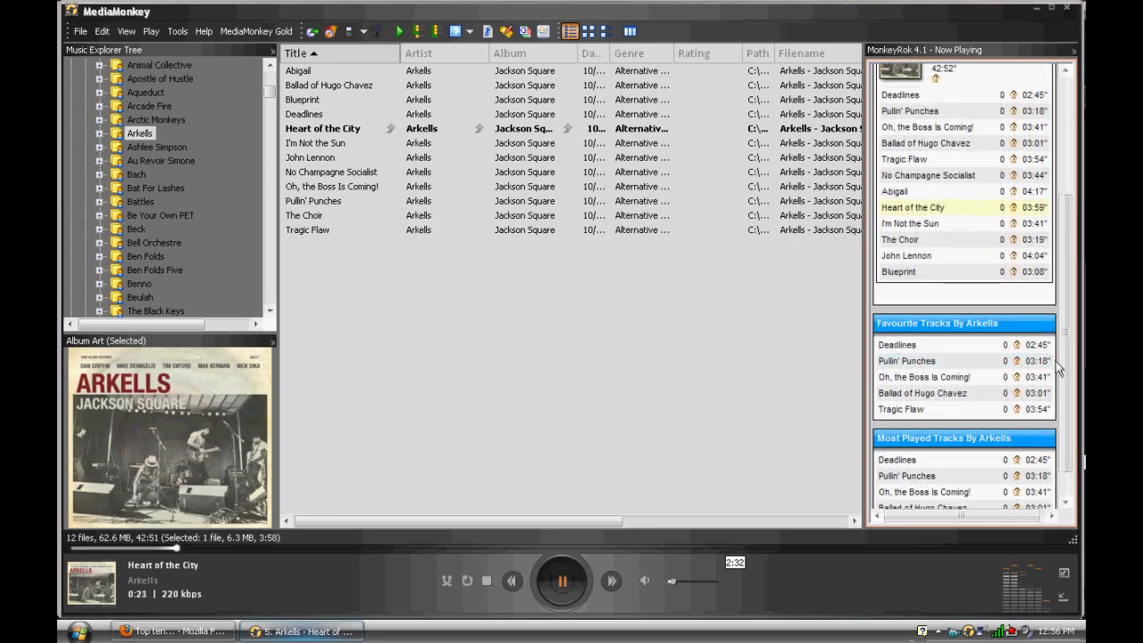
{"action": "scroll", "coordinate": [1062, 379], "scroll_direction": "right", "scroll_amount": 1}
{"action": "scroll", "coordinate": [1065, 376], "scroll_direction": "down", "scroll_amount": 1}
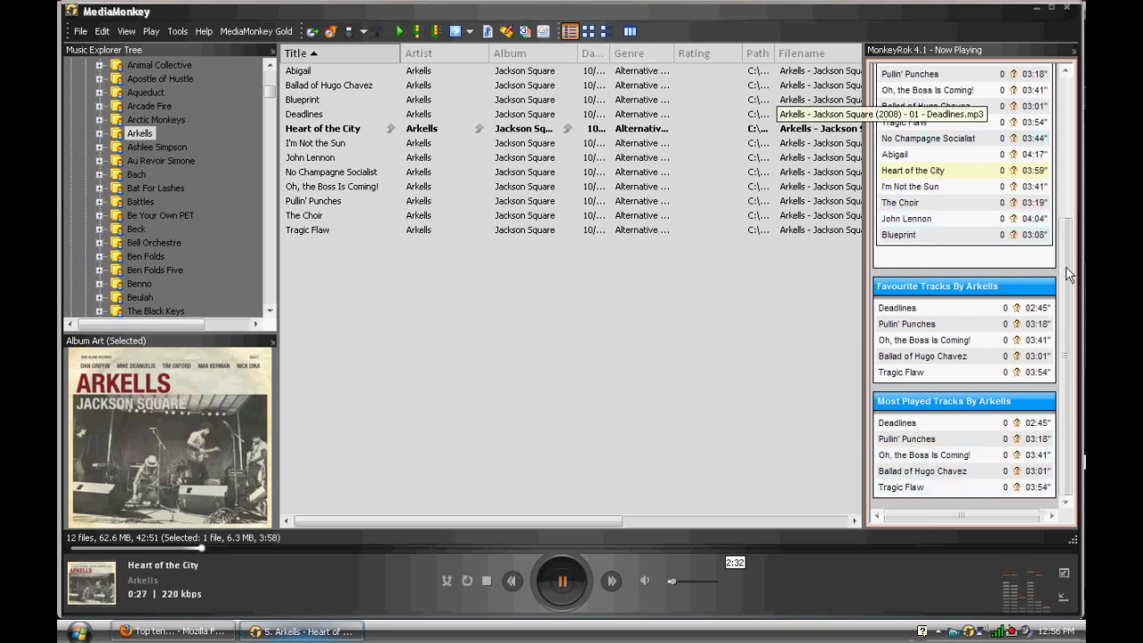
{"action": "scroll", "coordinate": [1009, 205], "scroll_direction": "up", "scroll_amount": 6}
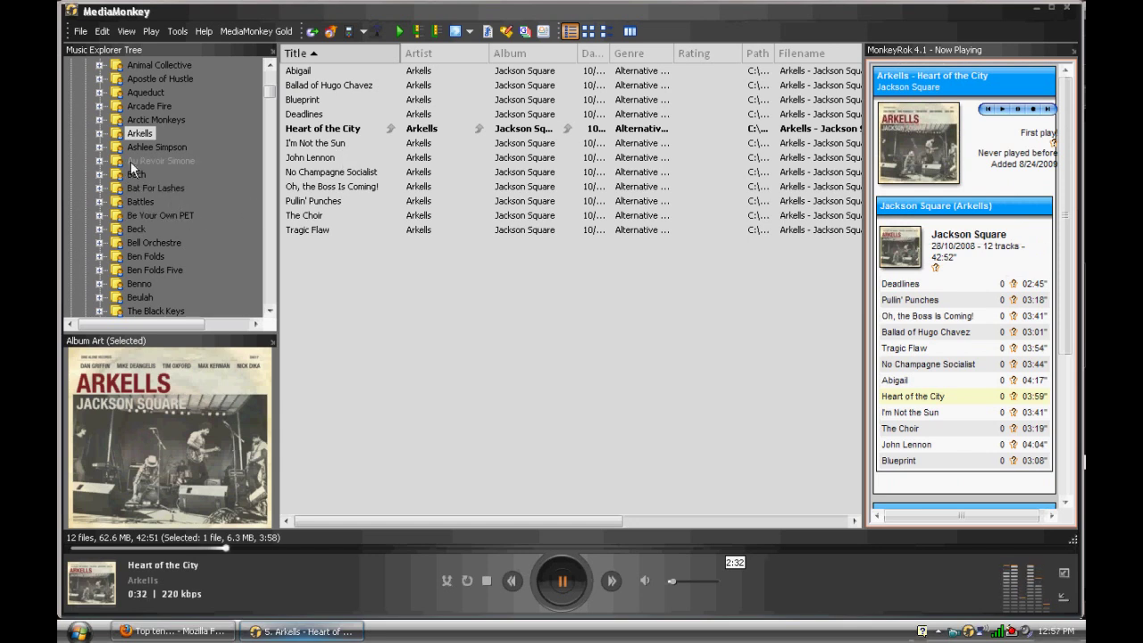
{"action": "scroll", "coordinate": [192, 179], "scroll_direction": "down", "scroll_amount": 5}
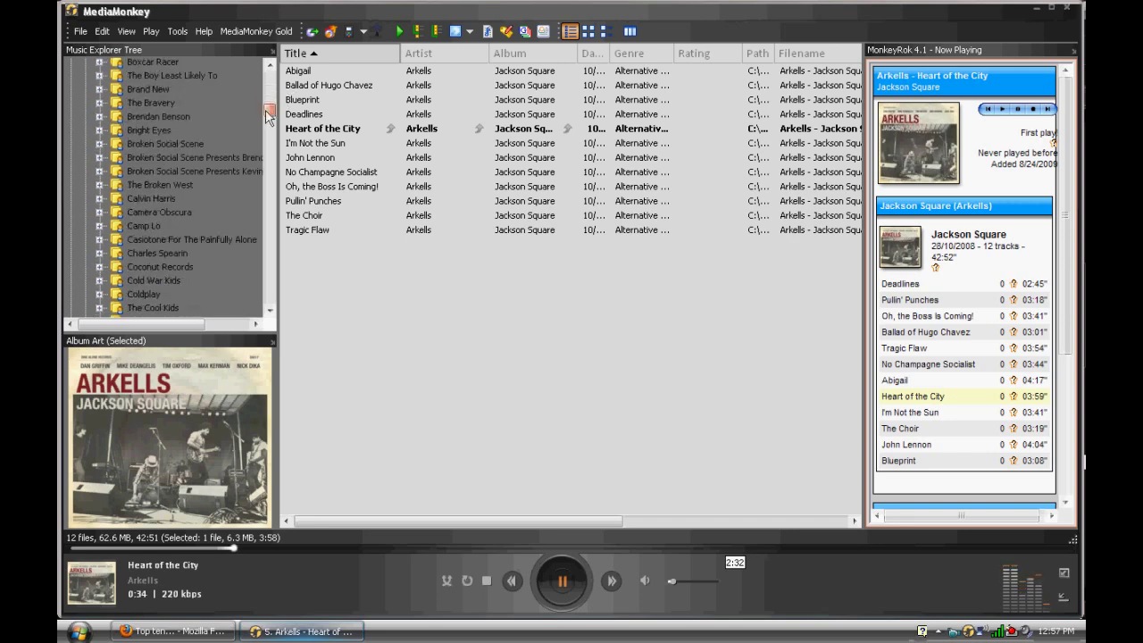
{"action": "left_click", "coordinate": [165, 230]}
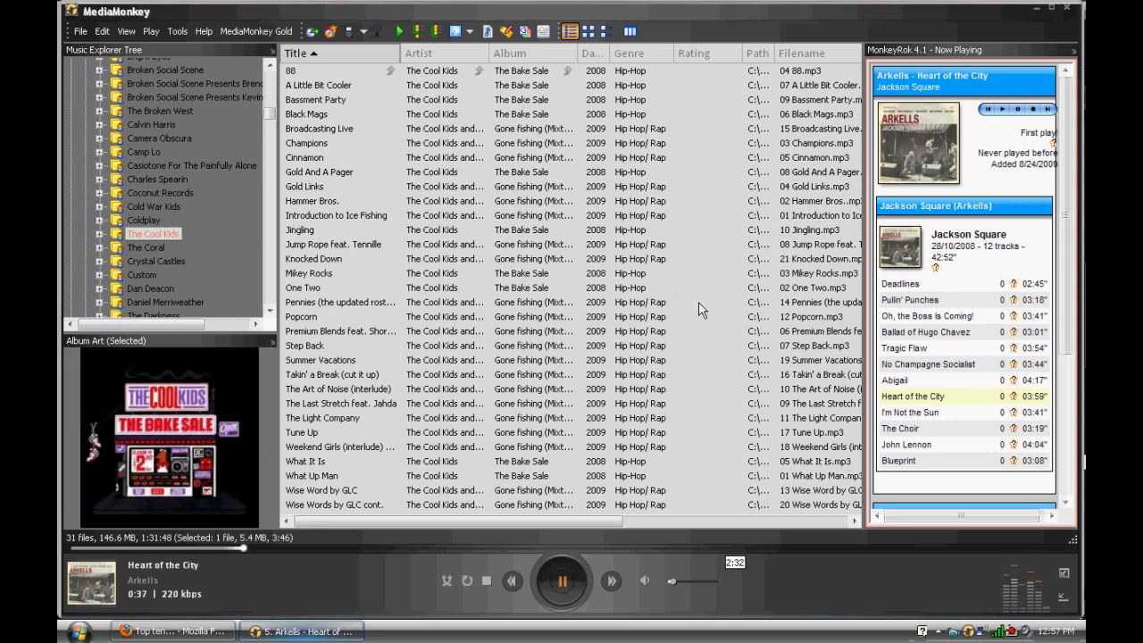
{"action": "double_click", "coordinate": [455, 289]}
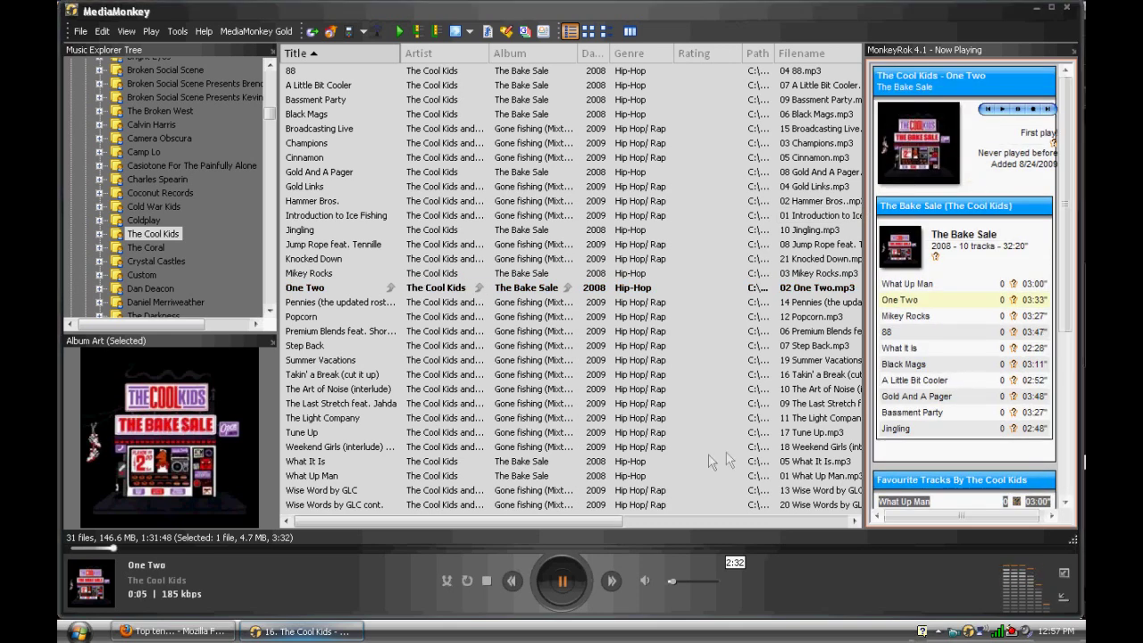
{"action": "left_click", "coordinate": [174, 631]}
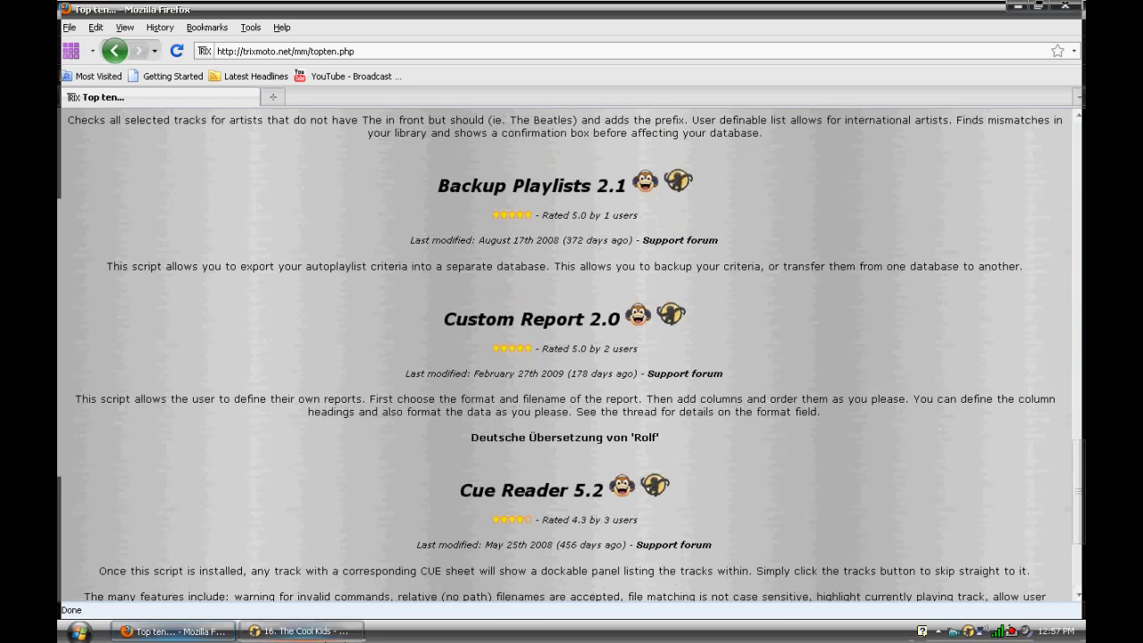
Step: Apply the VitreousBlue skin from Options and allow the ActiveX content
{"action": "left_click", "coordinate": [301, 631]}
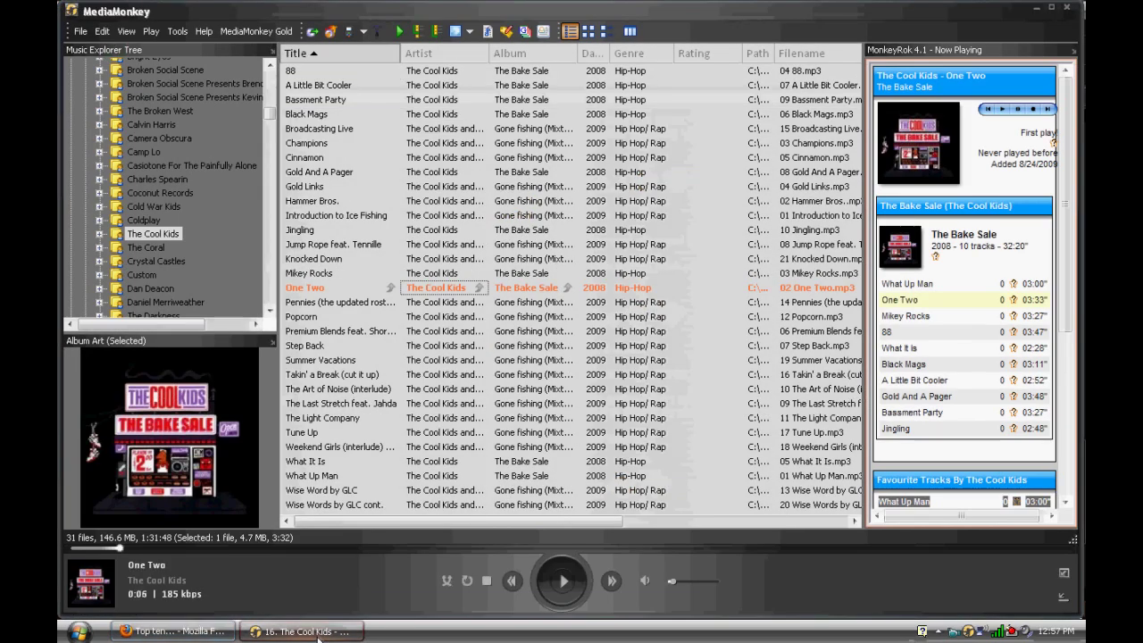
{"action": "left_click", "coordinate": [80, 31]}
{"action": "mouse_move", "coordinate": [106, 32]}
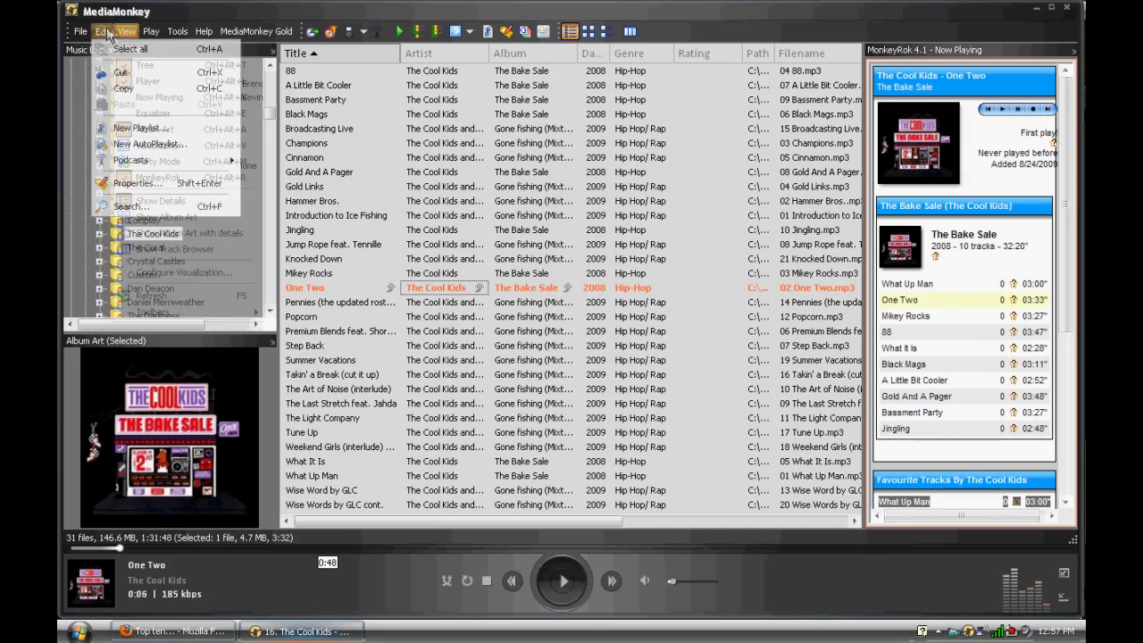
{"action": "mouse_move", "coordinate": [167, 35]}
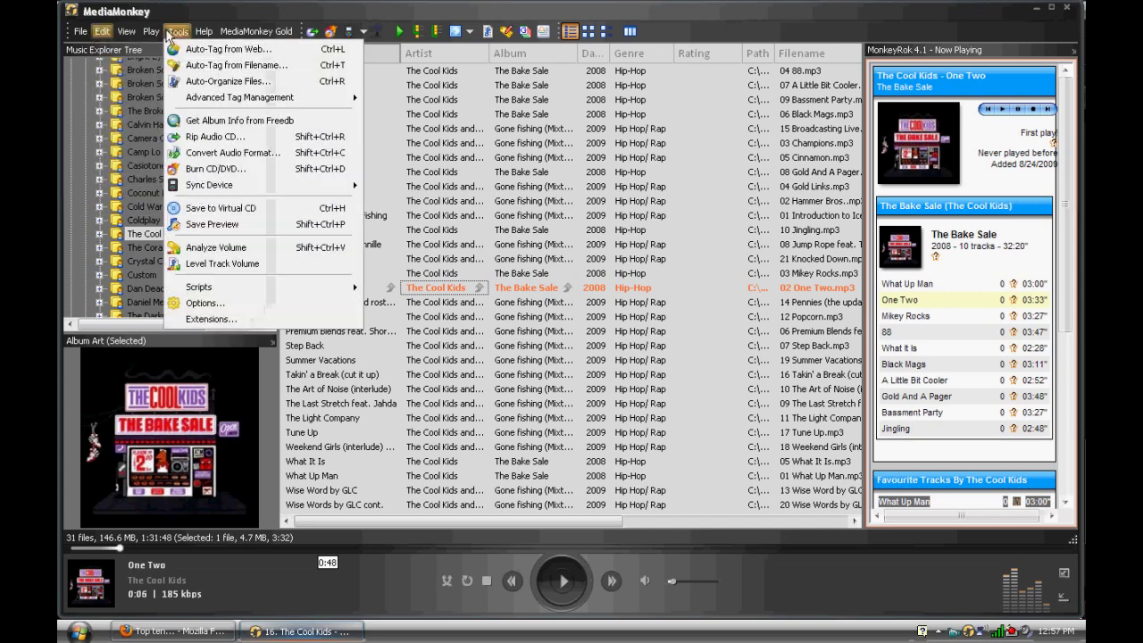
{"action": "left_click", "coordinate": [204, 303]}
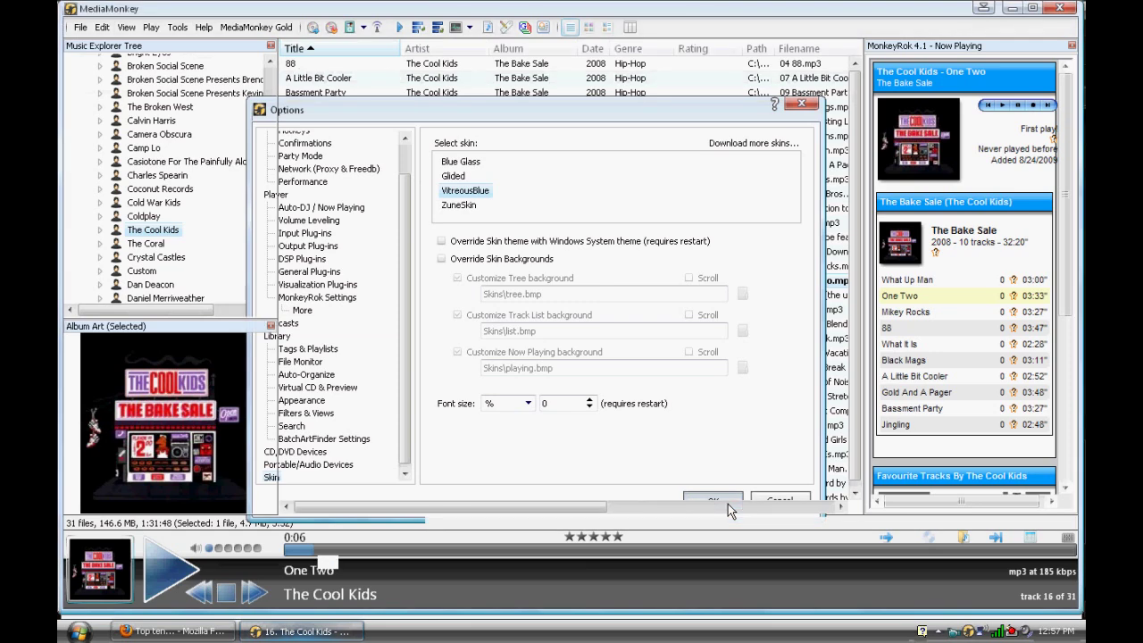
{"action": "left_click", "coordinate": [728, 503]}
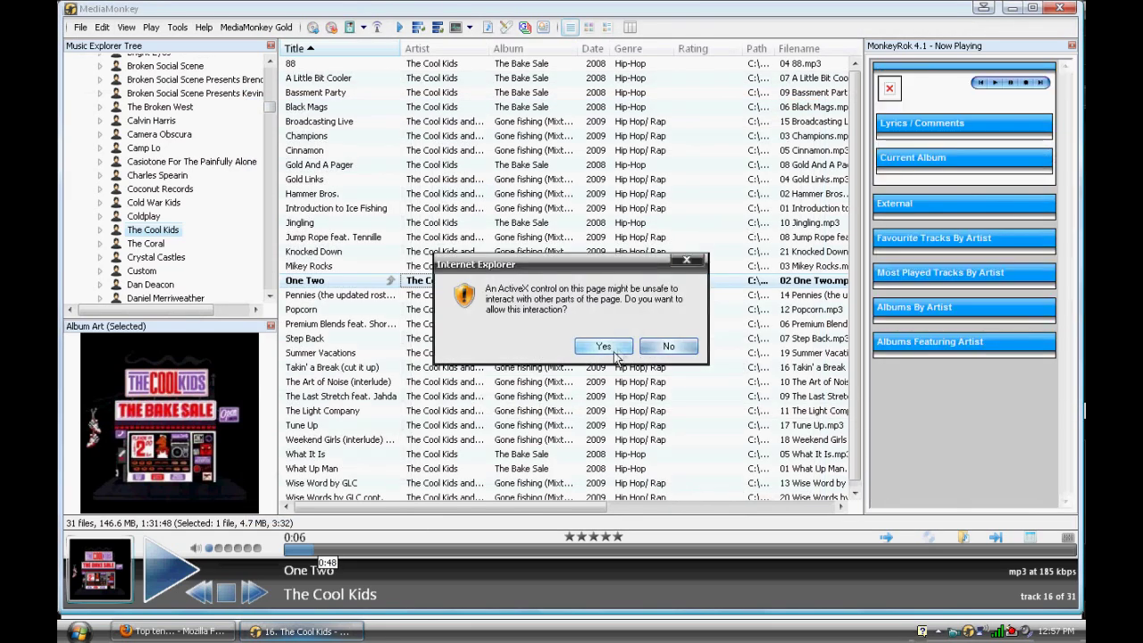
{"action": "left_click", "coordinate": [639, 348]}
Step: Show The Bake Sale album's tracks in the MonkeyRok panel
{"action": "left_click", "coordinate": [980, 230]}
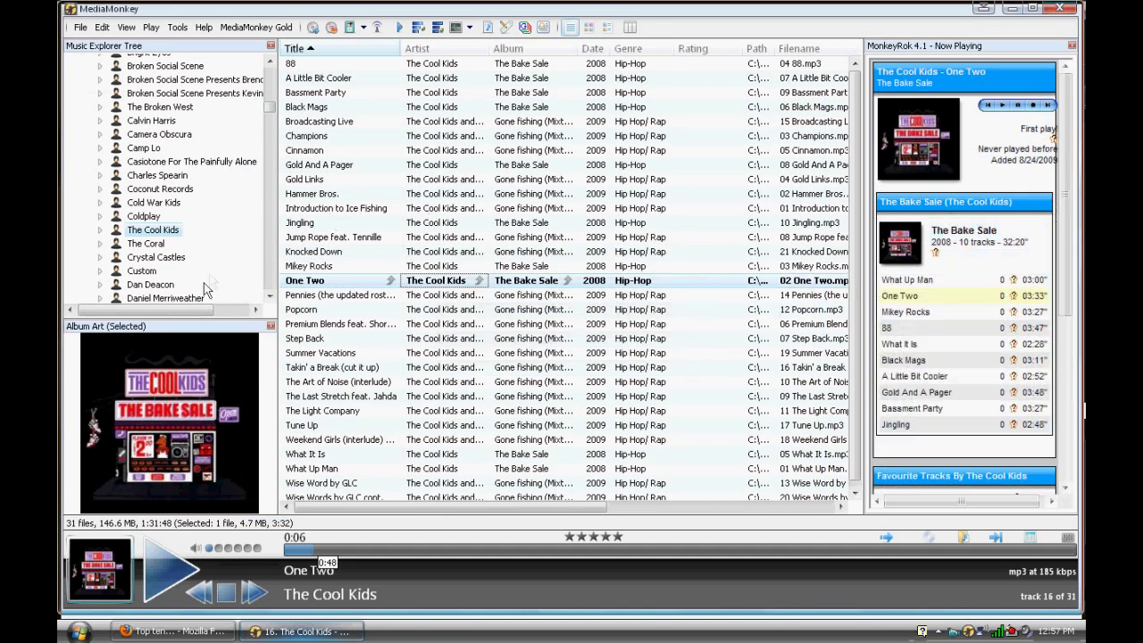
{"action": "scroll", "coordinate": [214, 288], "scroll_direction": "right", "scroll_amount": 2}
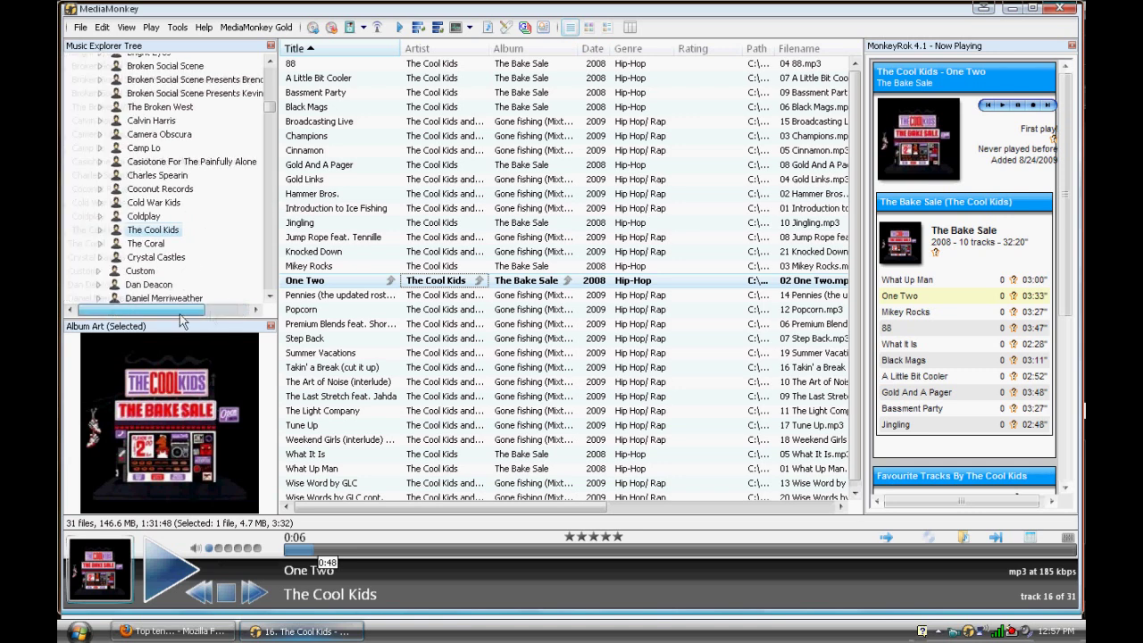
{"action": "scroll", "coordinate": [224, 292], "scroll_direction": "left", "scroll_amount": 2}
{"action": "left_click_drag", "start_coordinate": [269, 107], "coordinate": [269, 75]}
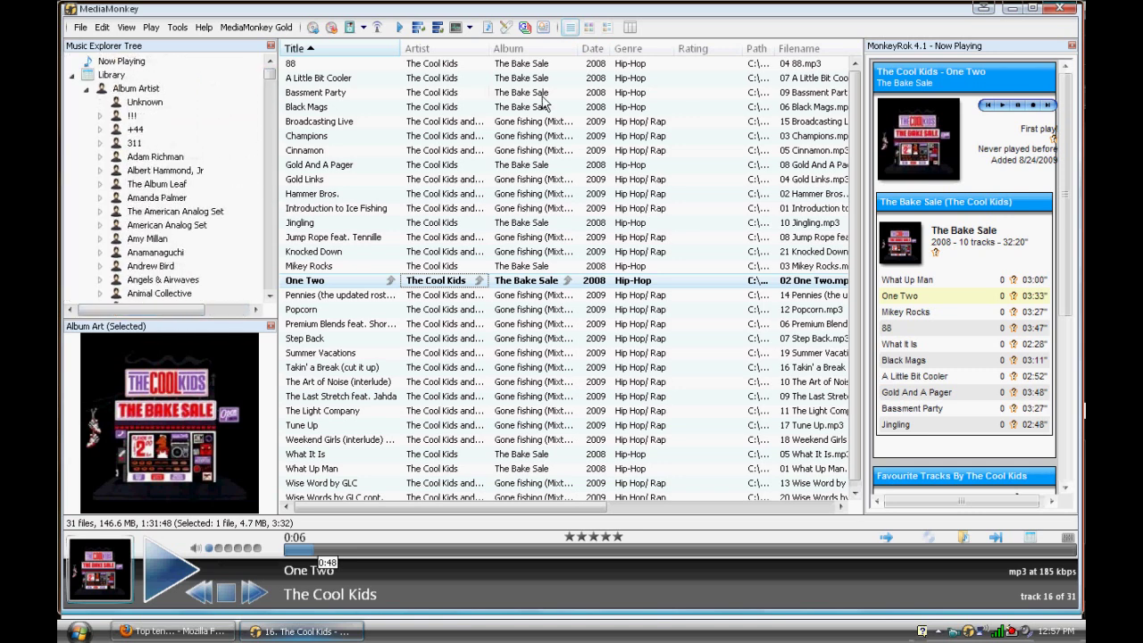
Step: Hide the Standard toolbar, try the album views, return to Details, and resume One Two
{"action": "right_click", "coordinate": [755, 27]}
{"action": "left_click", "coordinate": [775, 36]}
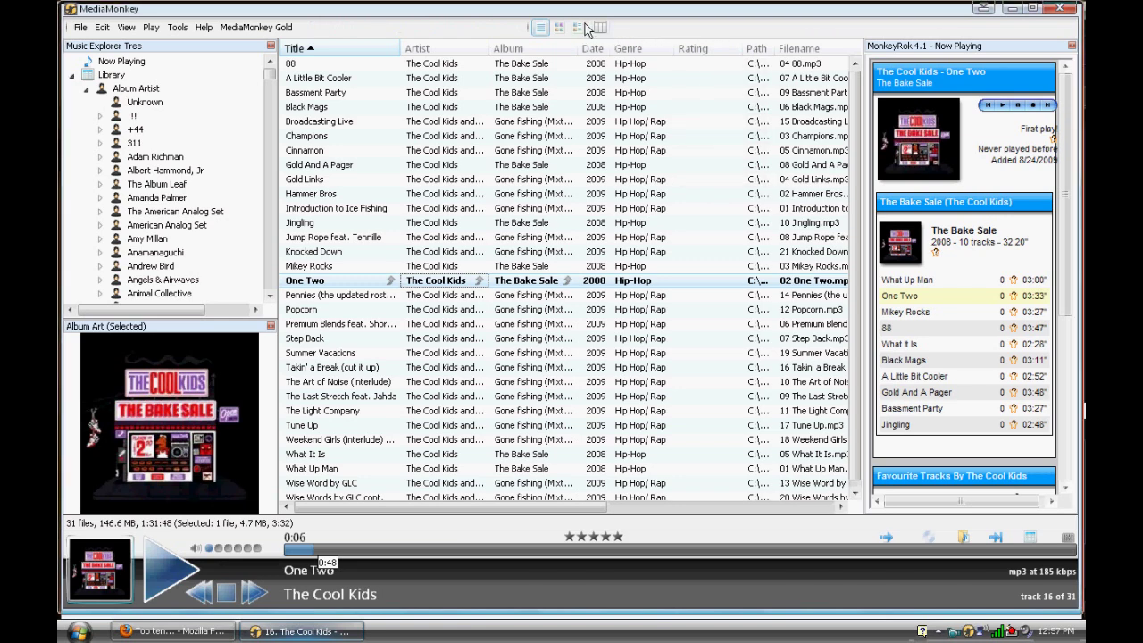
{"action": "left_click", "coordinate": [580, 27]}
{"action": "left_click", "coordinate": [560, 29]}
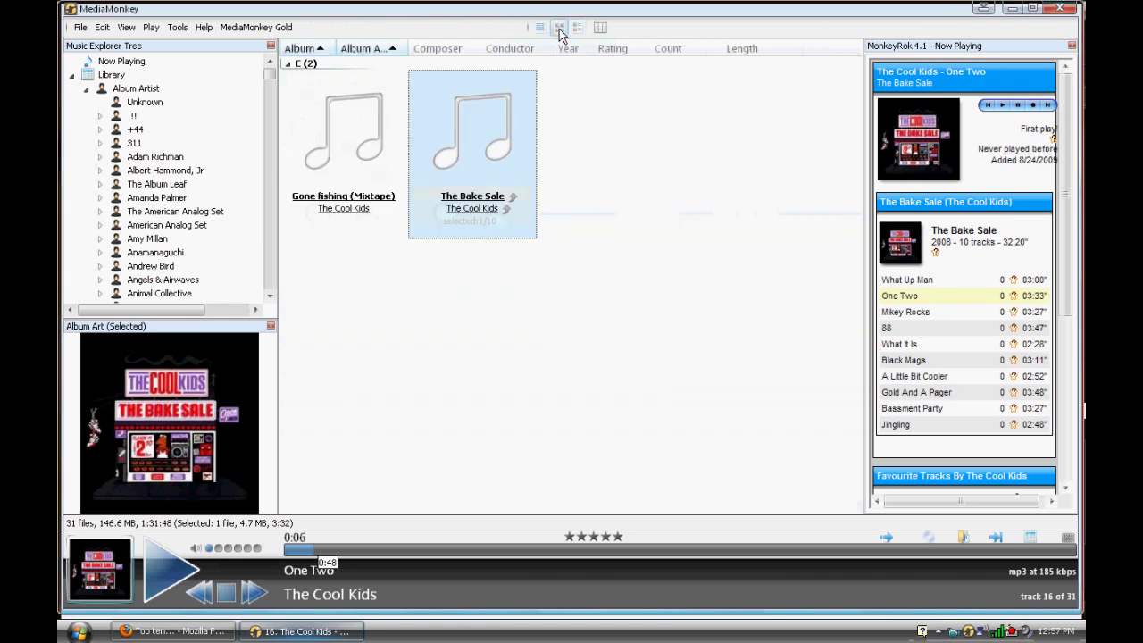
{"action": "left_click", "coordinate": [539, 28]}
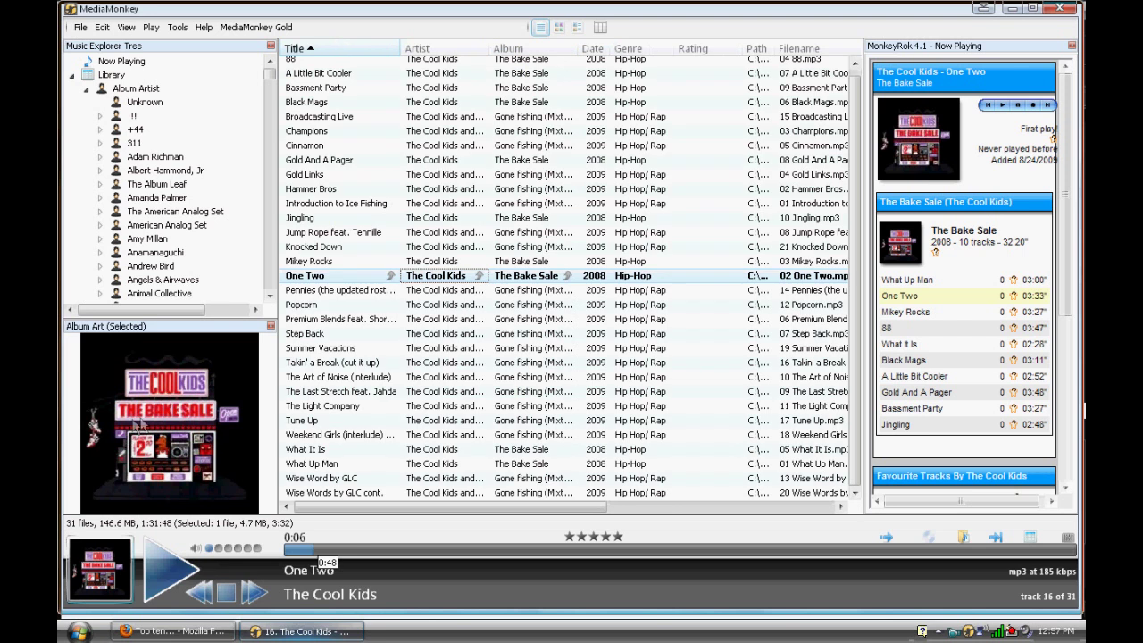
{"action": "left_click", "coordinate": [169, 572]}
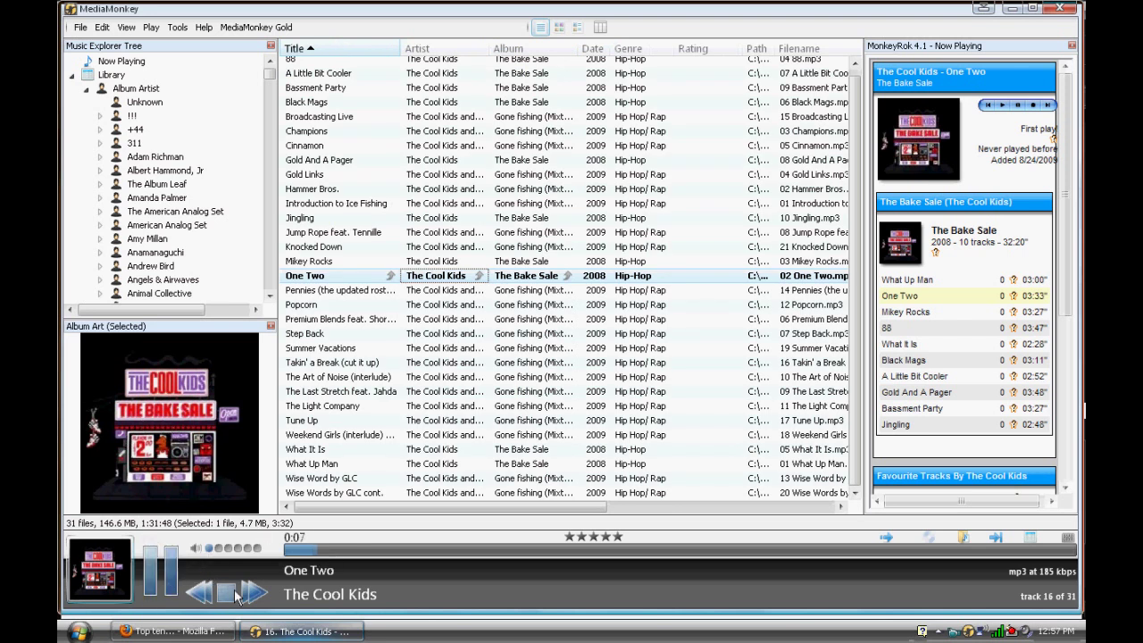